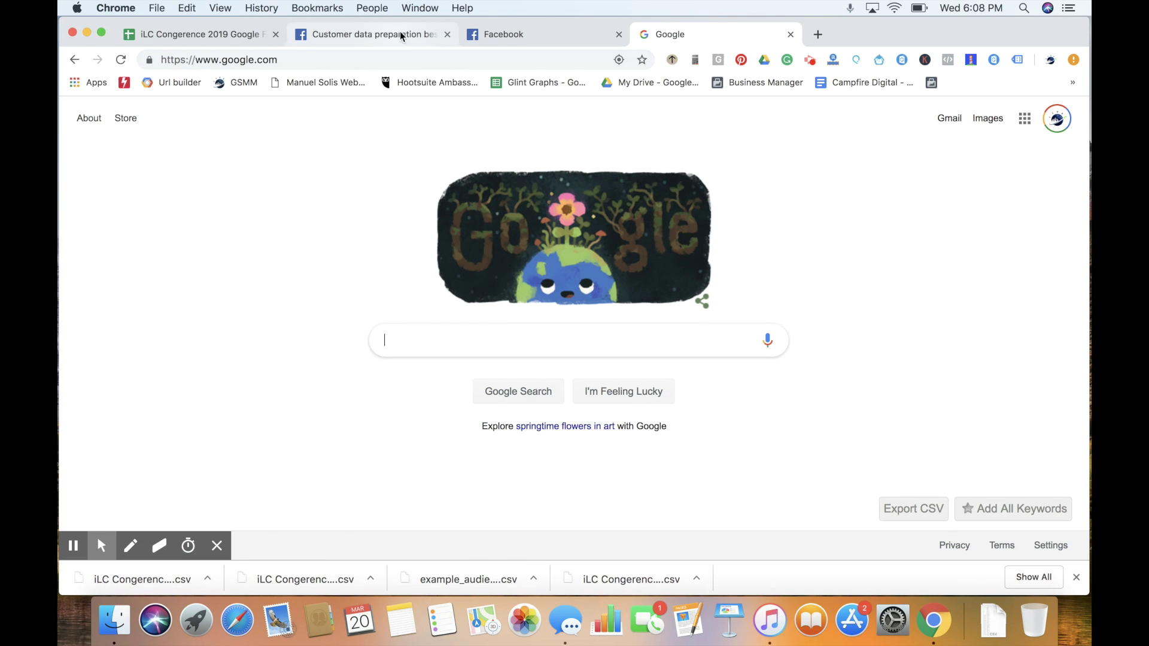
From Business Manager, open the Global Social Media Marketing ad account in Ads Manager.
click(493, 34)
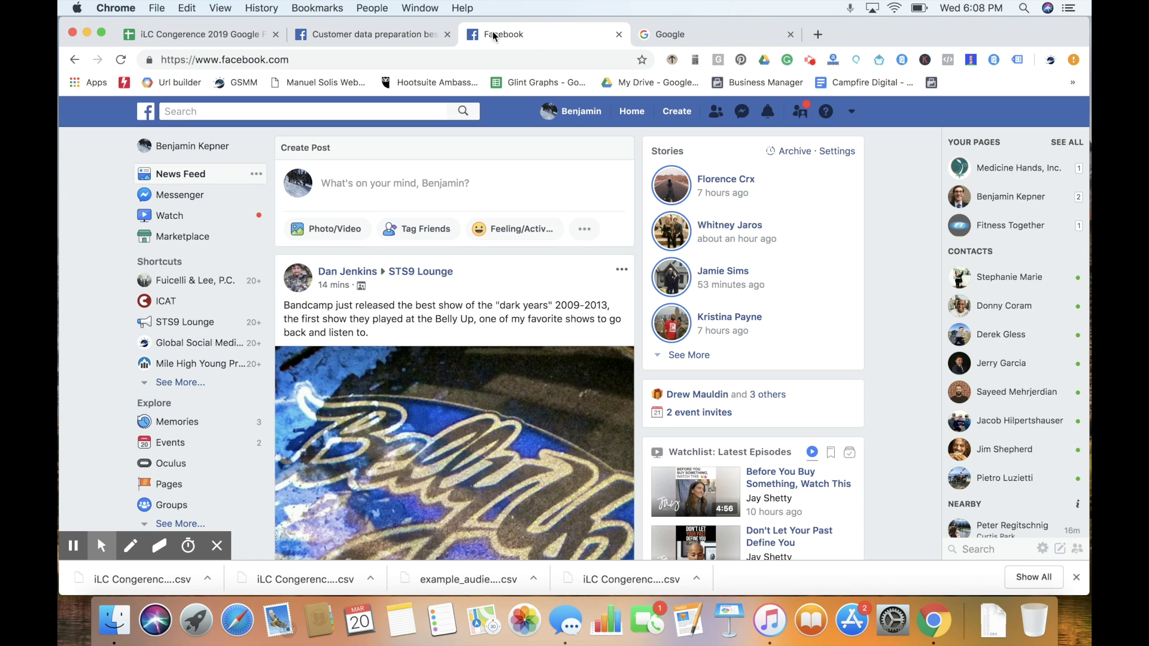
click(849, 115)
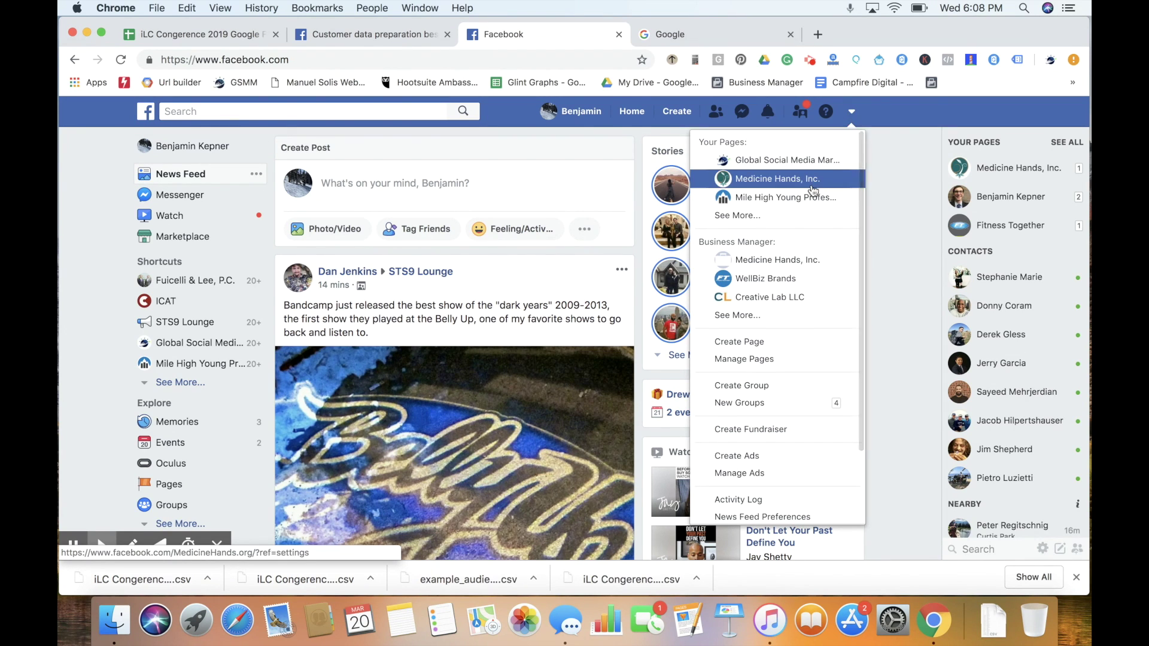
click(748, 315)
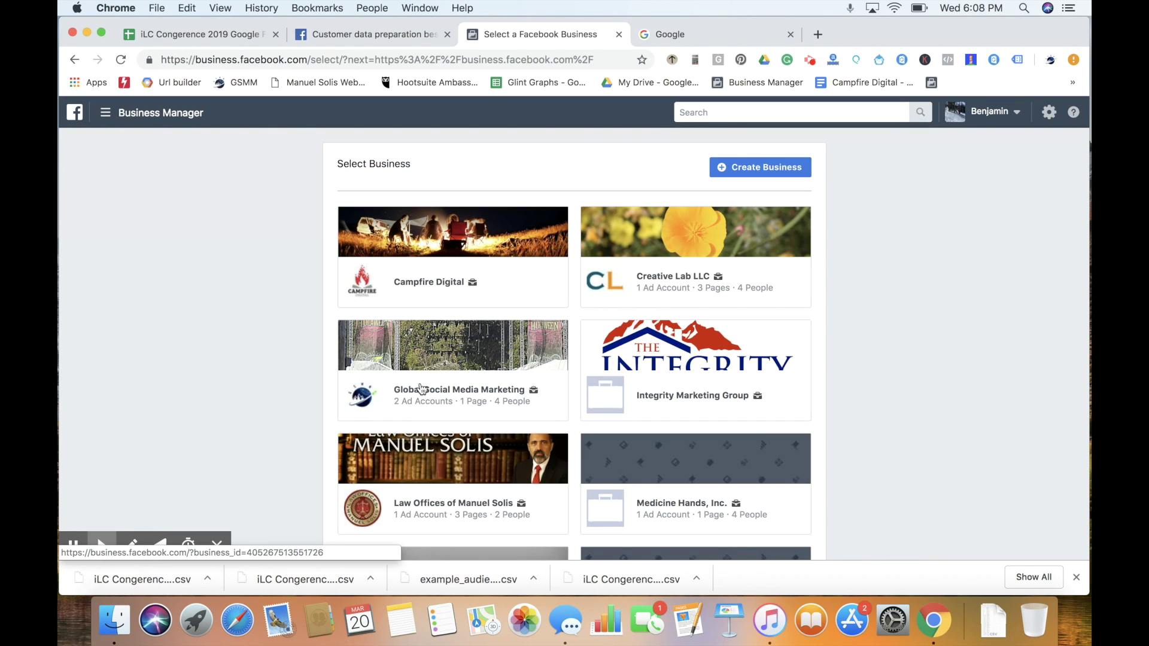
click(421, 383)
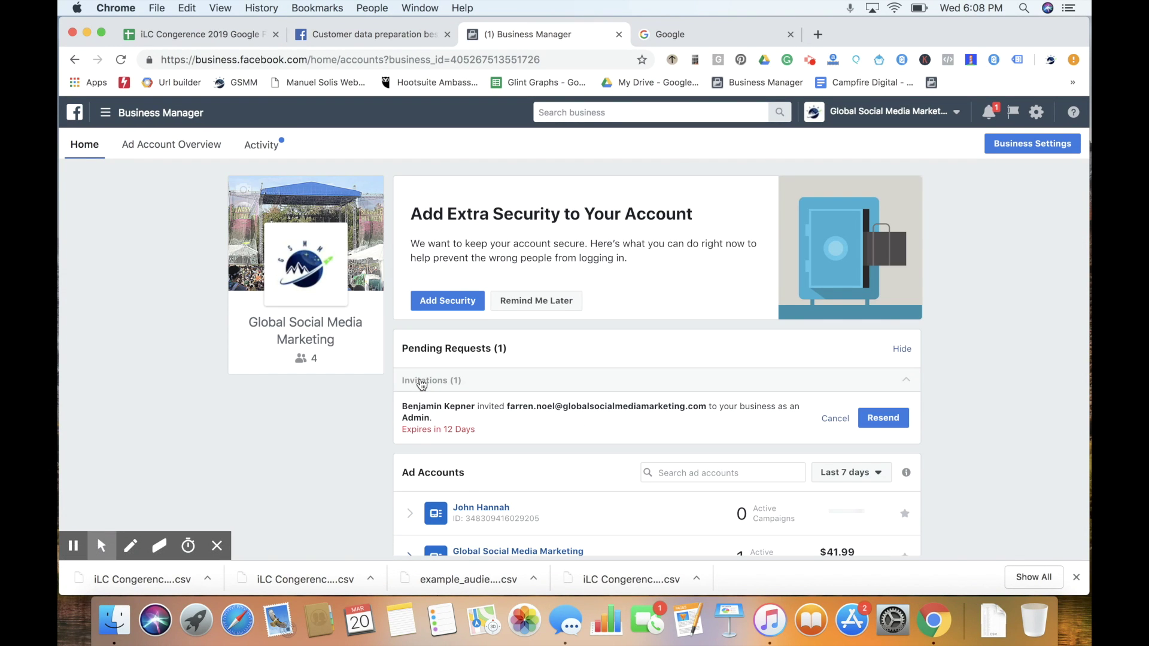
scroll(562, 354, down, 5)
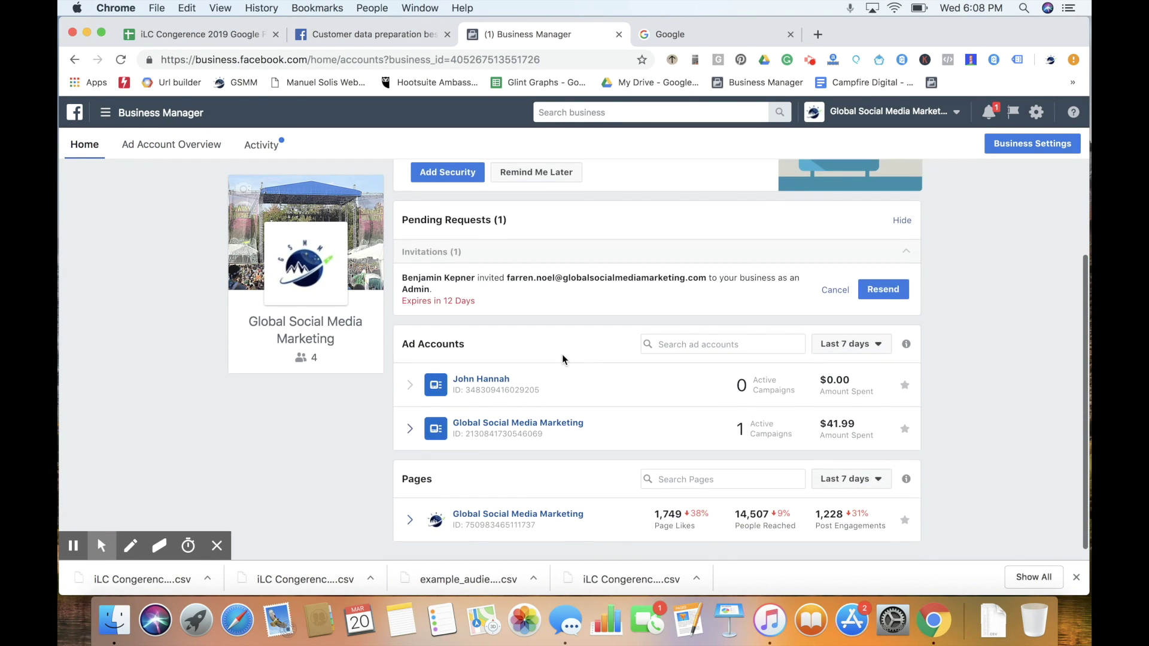
click(442, 428)
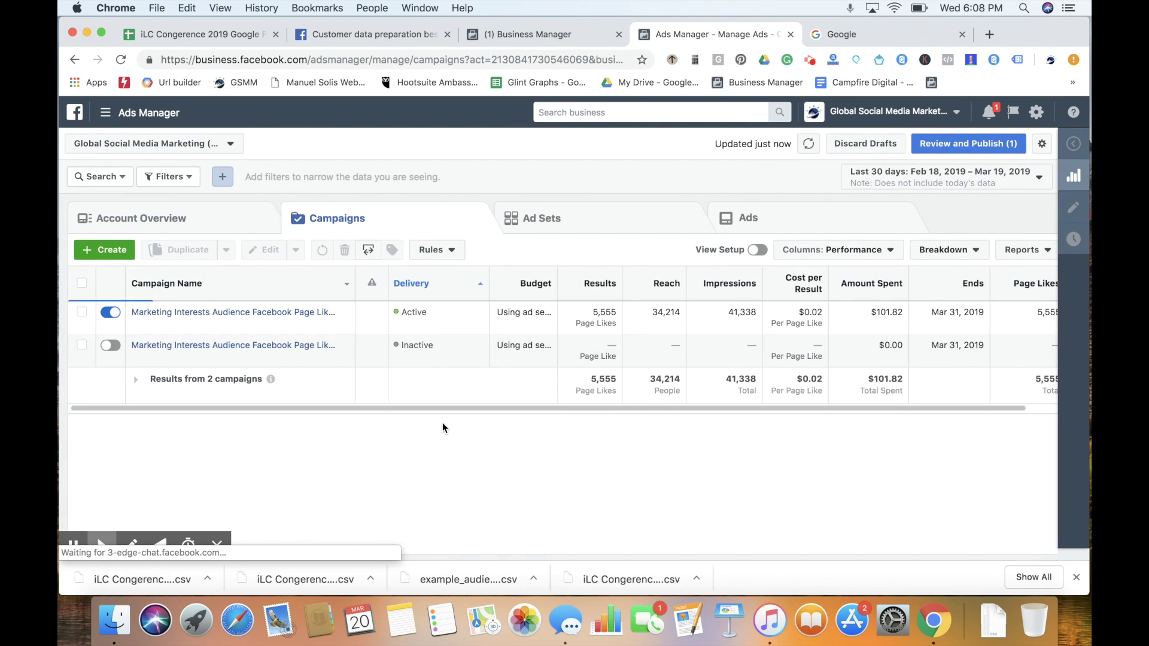
Go to the Audiences page under Assets via All Tools.
click(105, 115)
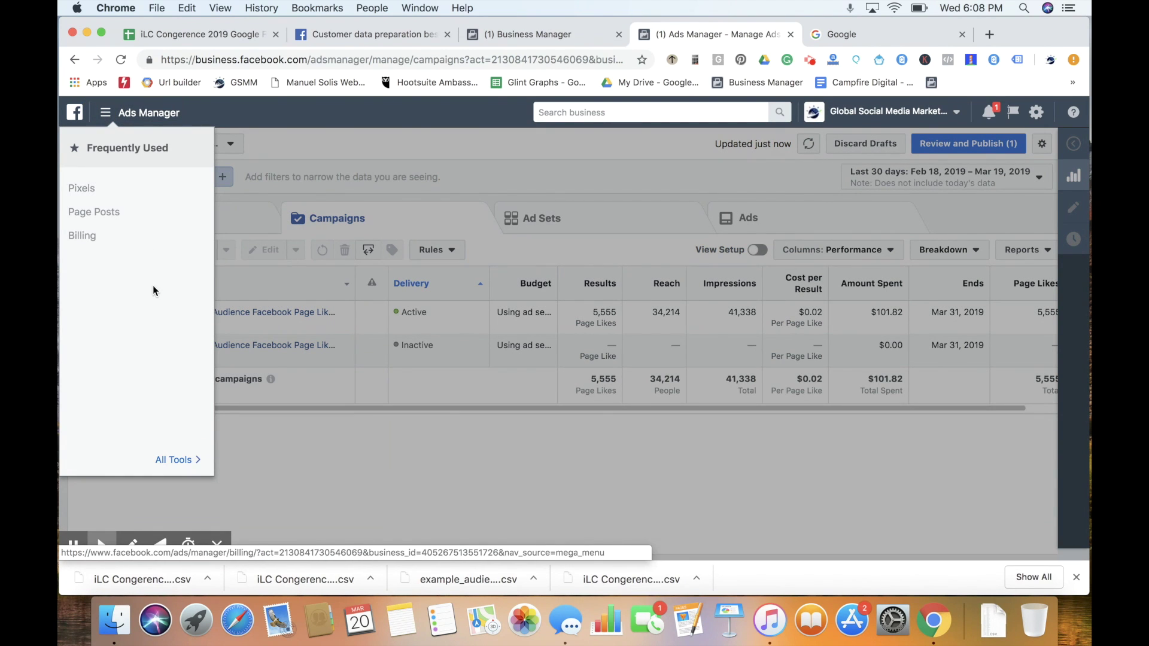
click(175, 458)
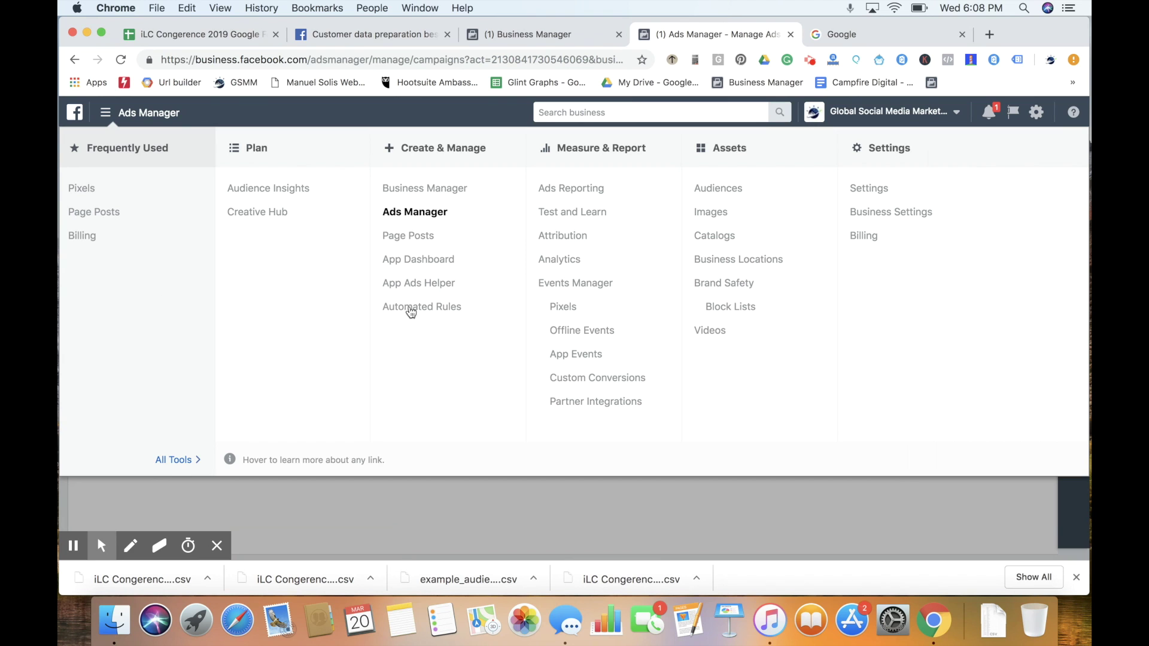
click(739, 196)
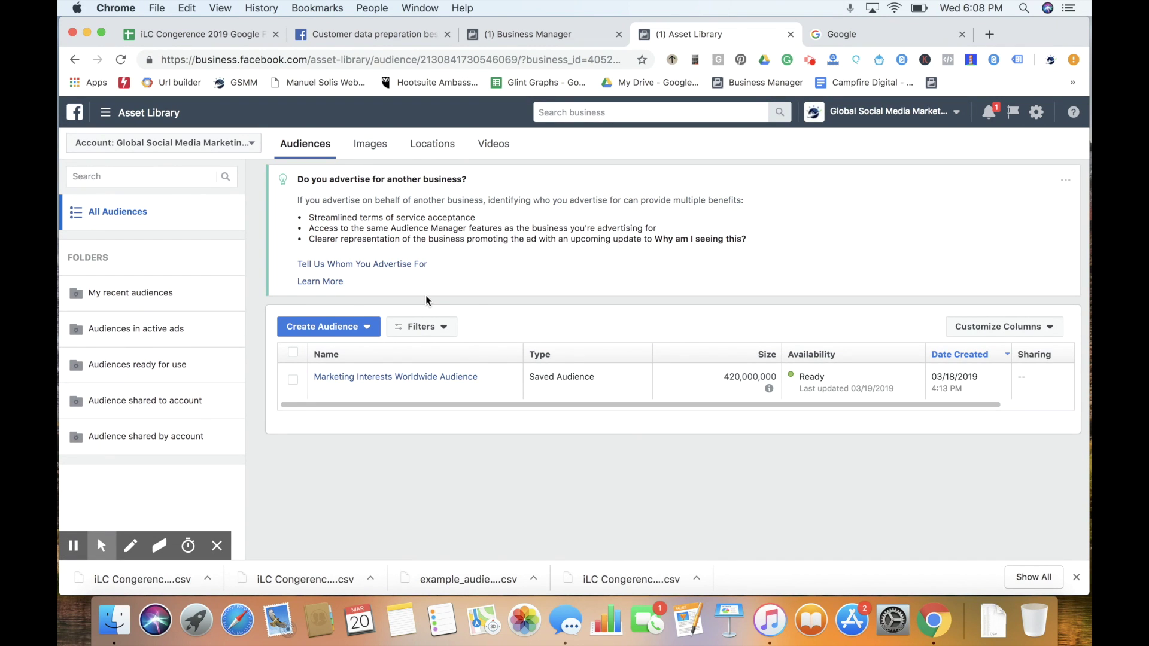
Choose Custom Audience from the Create Audience dropdown.
click(369, 327)
click(338, 355)
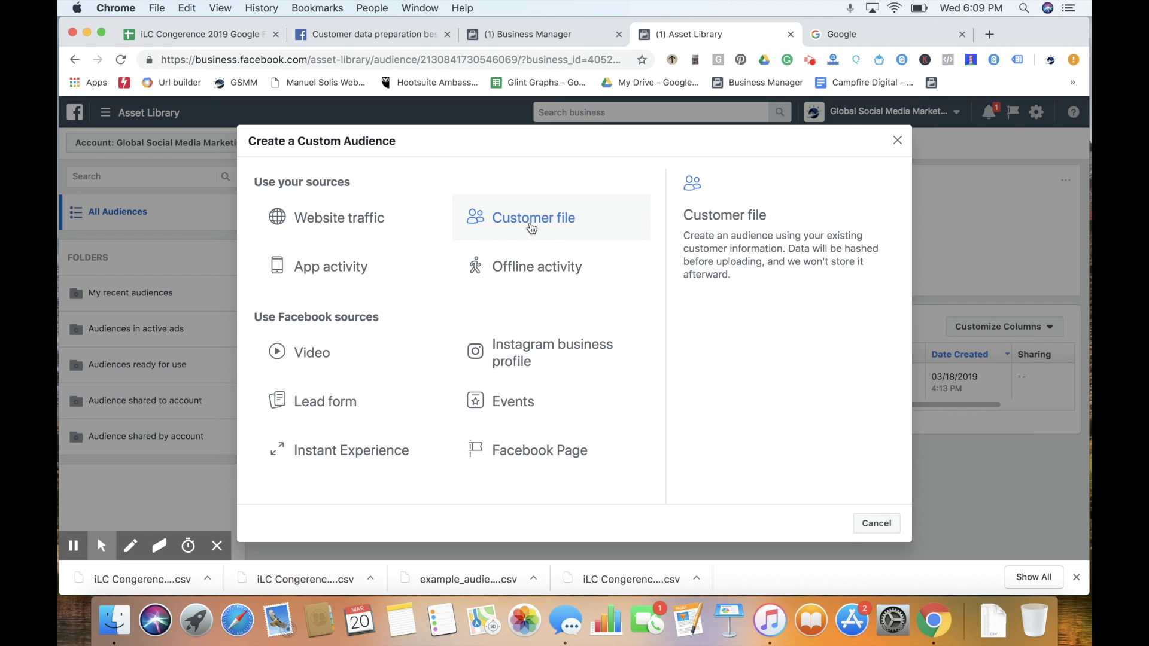
Select Customer file as the custom audience source.
click(532, 226)
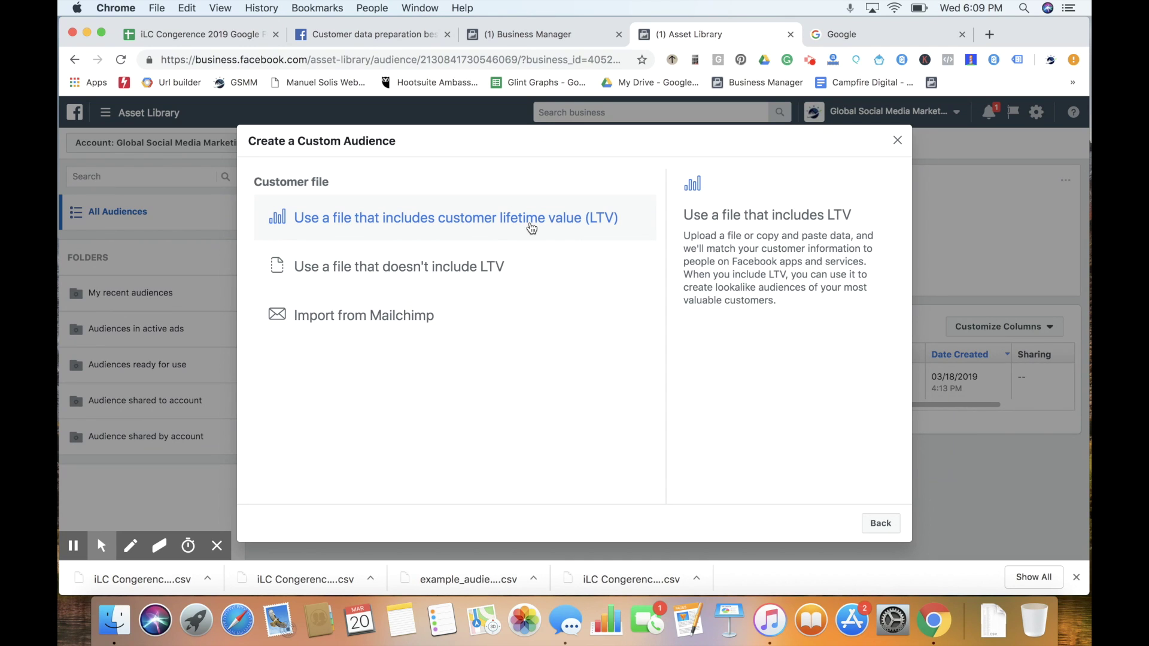
Use a customer file without LTV with data source From partners, then go to the iLC Congerence 2019 sheet.
click(482, 258)
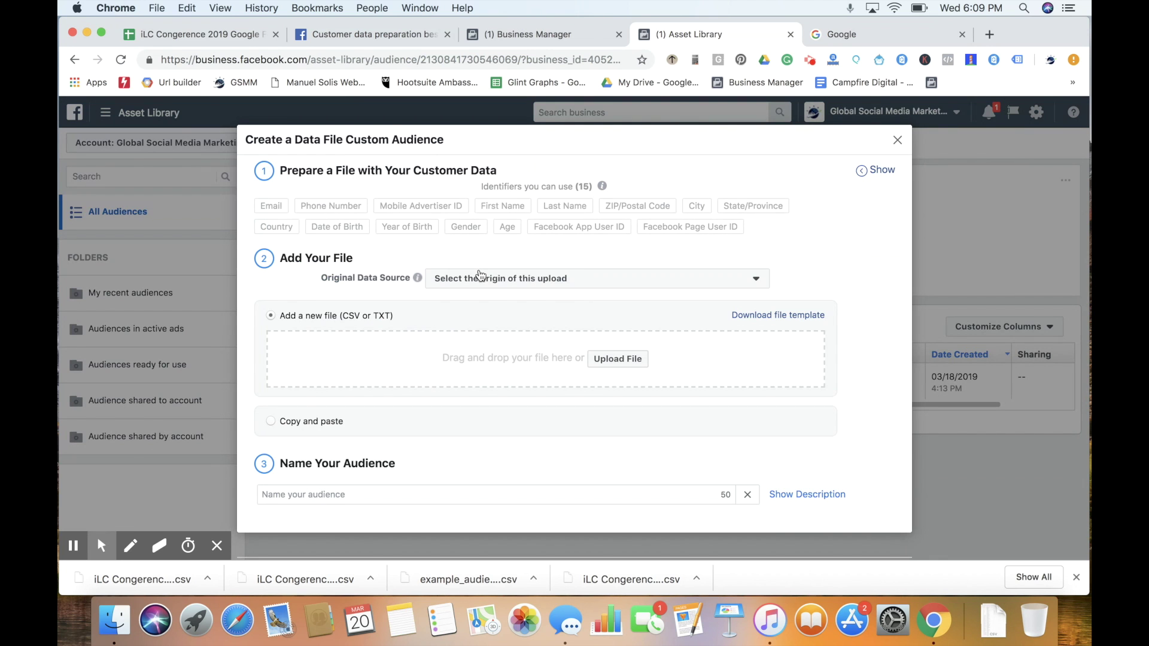
click(510, 281)
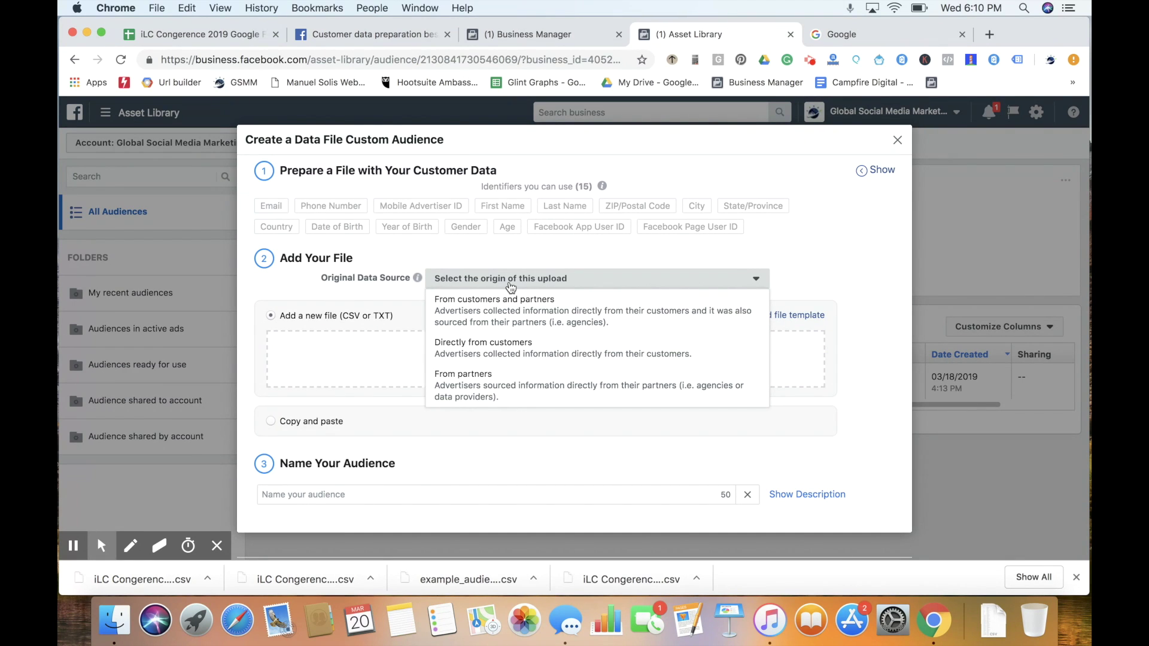
click(507, 389)
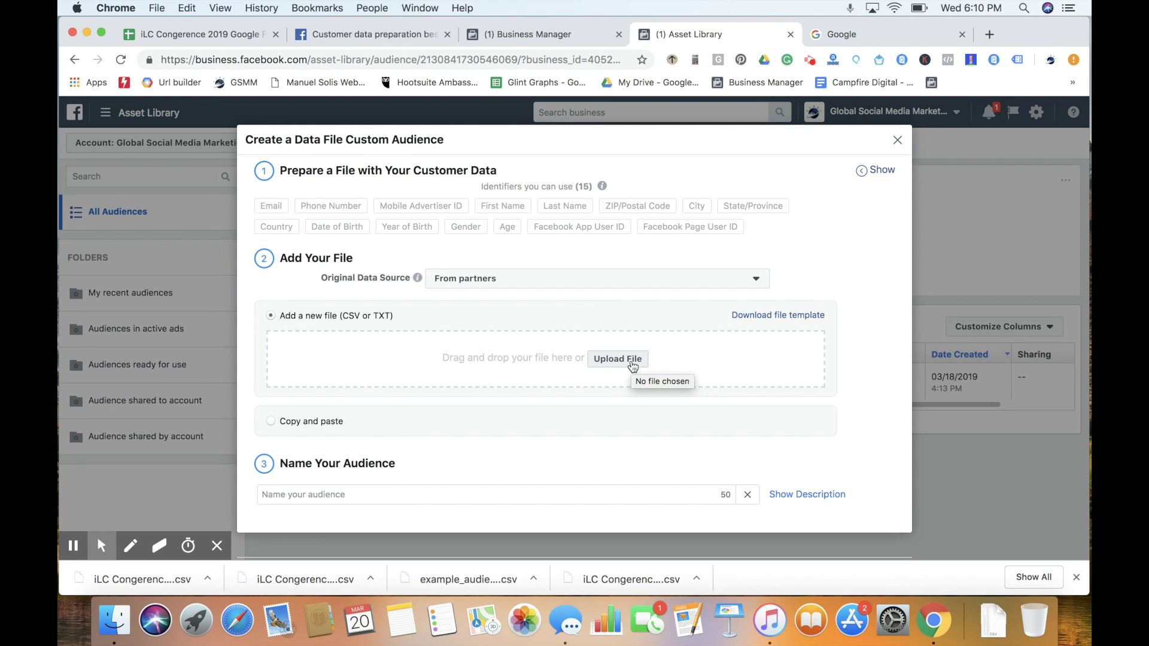
click(174, 36)
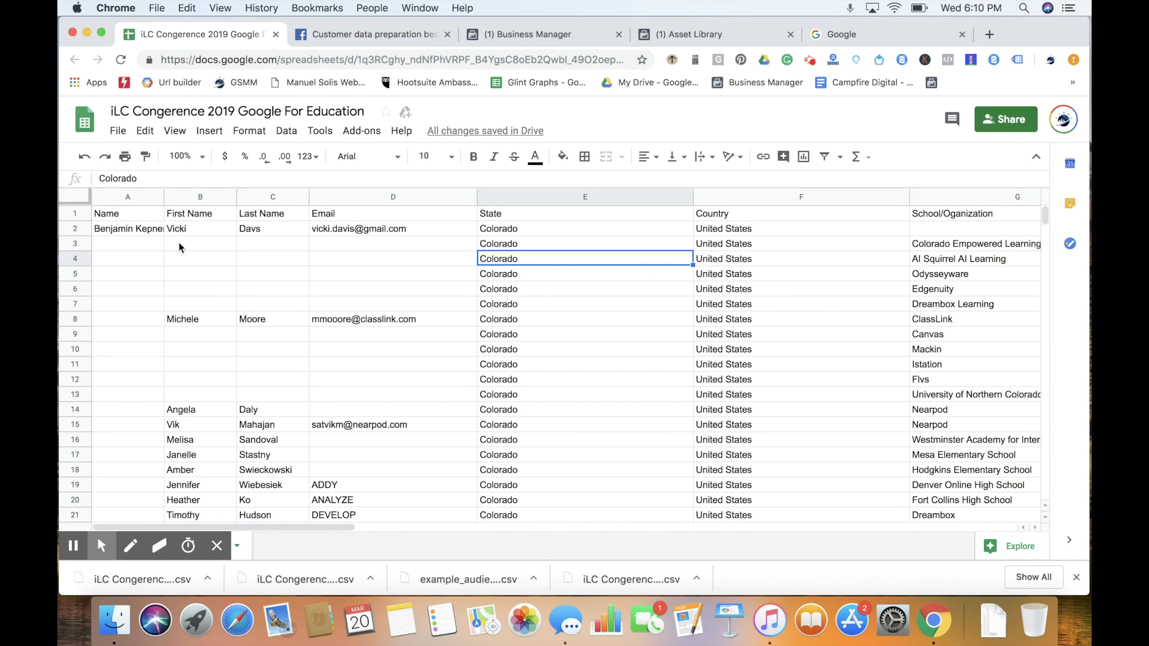
Split the full names in column A into first and last names with the Split Names add-on.
click(142, 233)
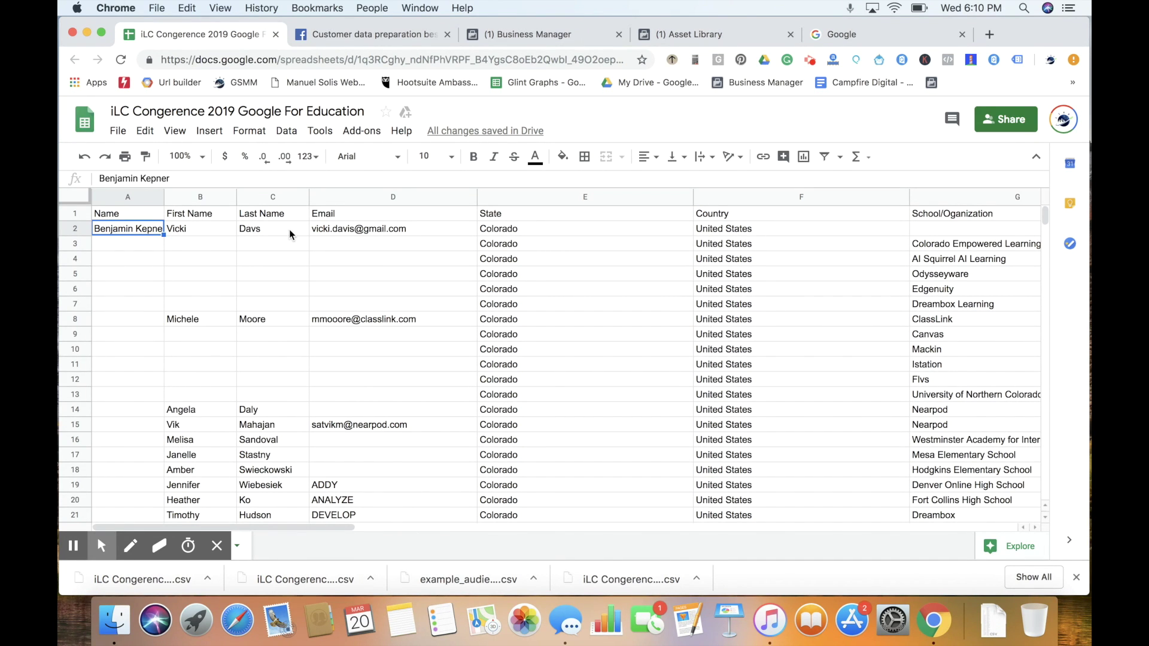
click(128, 195)
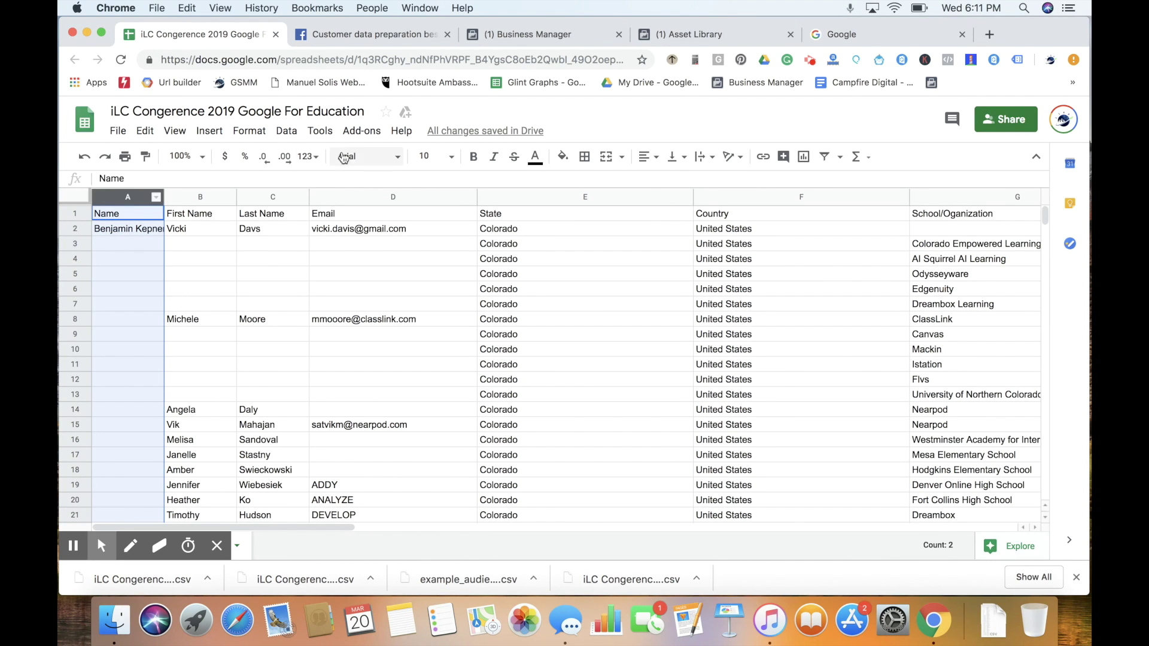
click(361, 130)
mouse_move(378, 190)
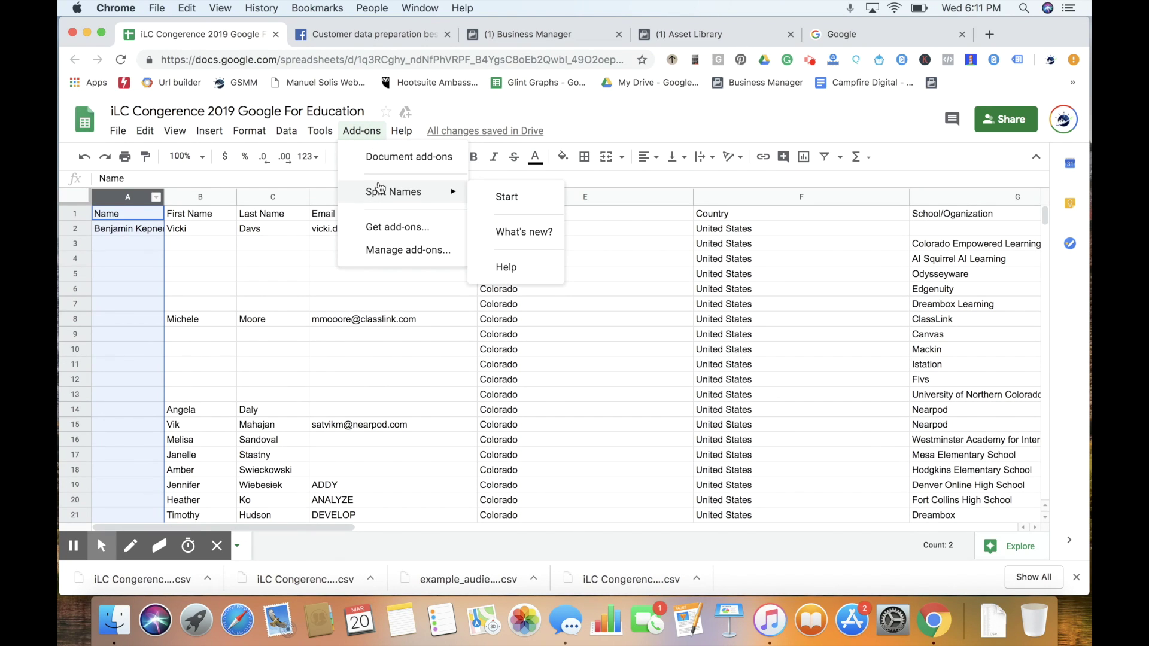
click(510, 200)
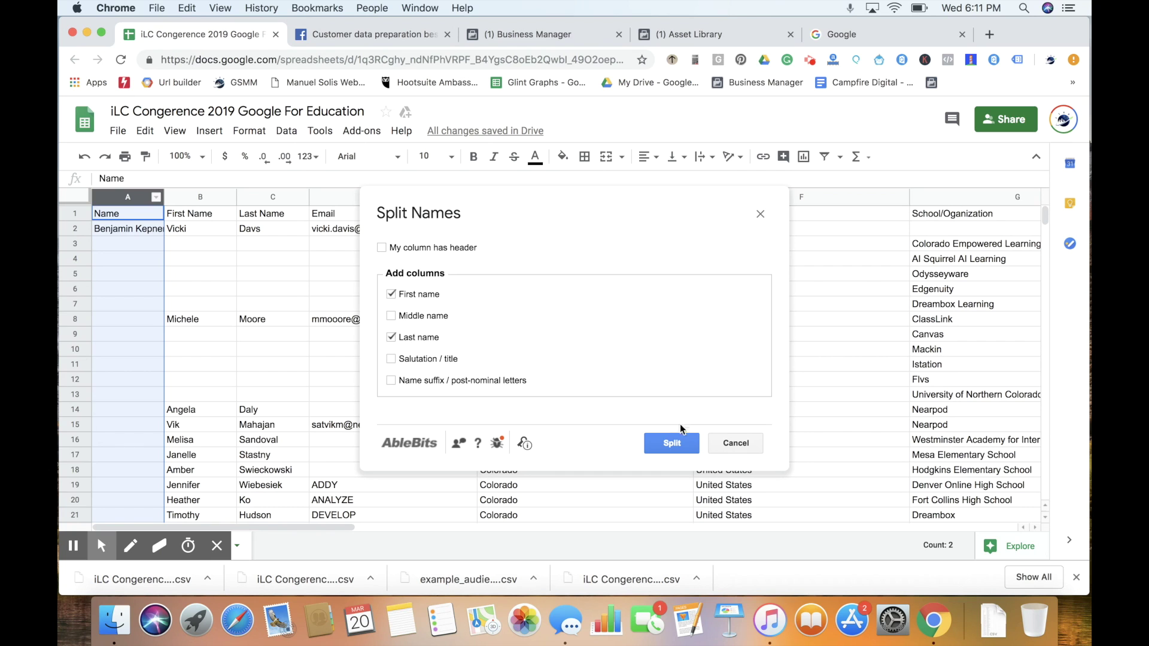
click(672, 443)
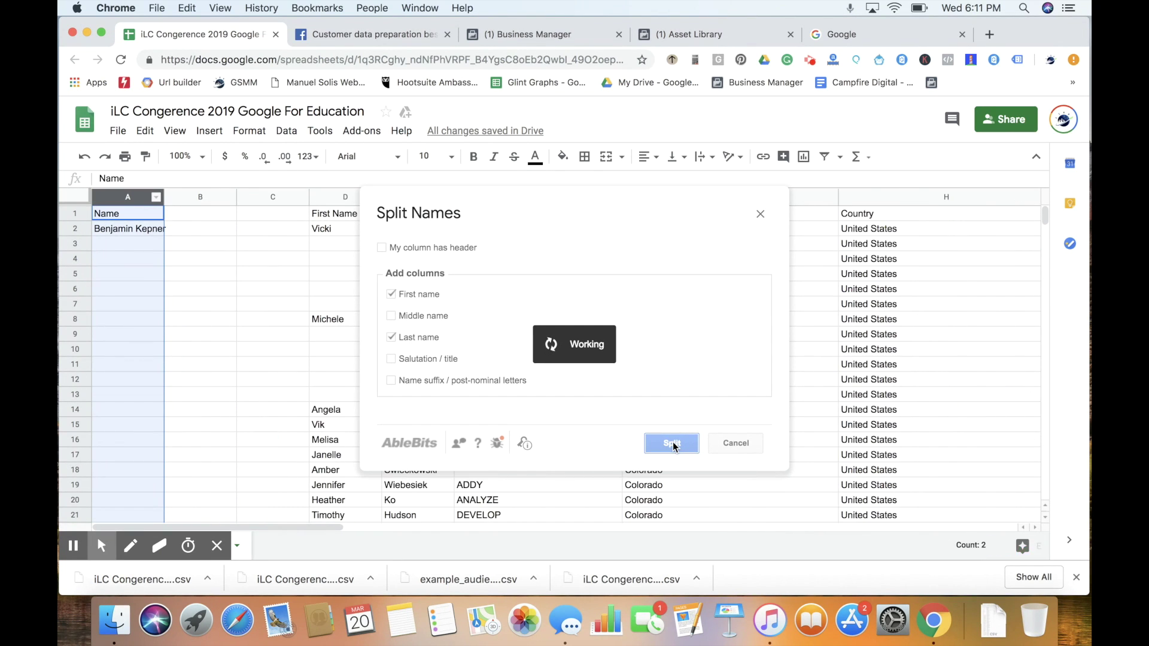
click(243, 246)
click(183, 229)
click(244, 229)
click(198, 216)
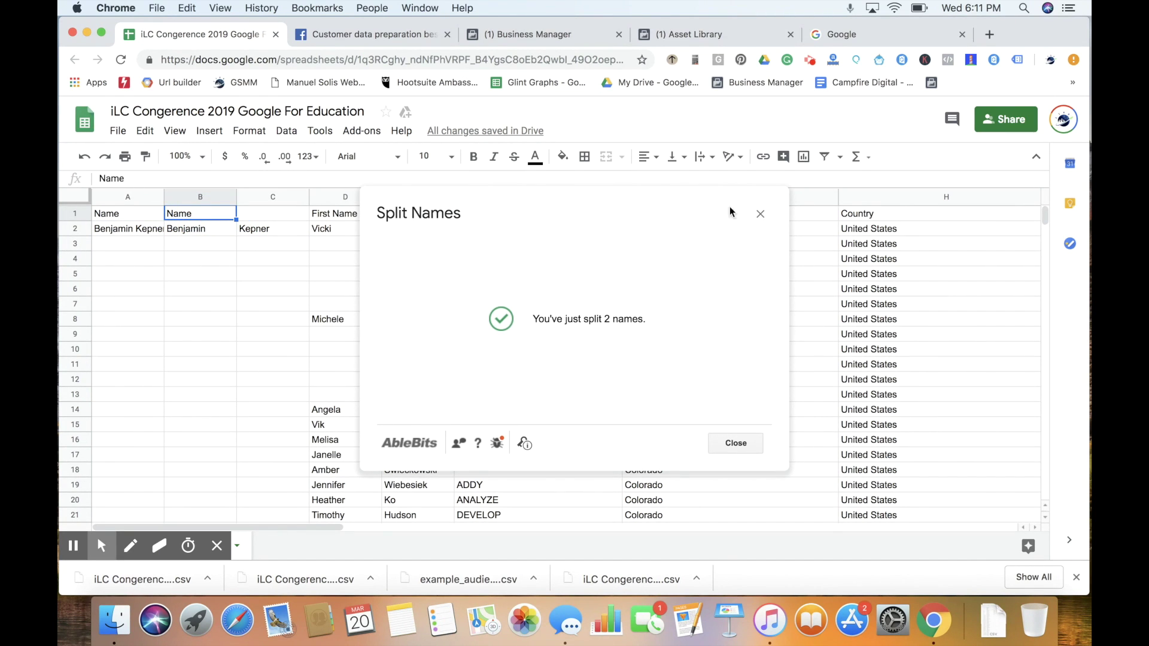
click(759, 213)
click(204, 290)
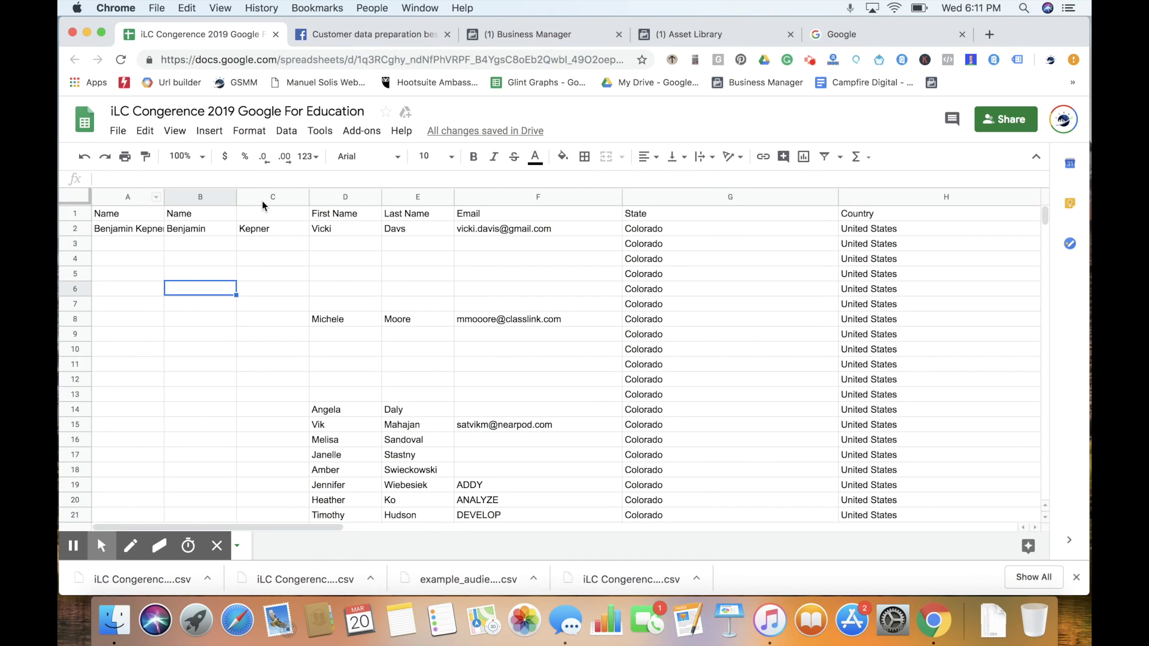
Delete columns A through C so First Name starts in column A.
click(361, 130)
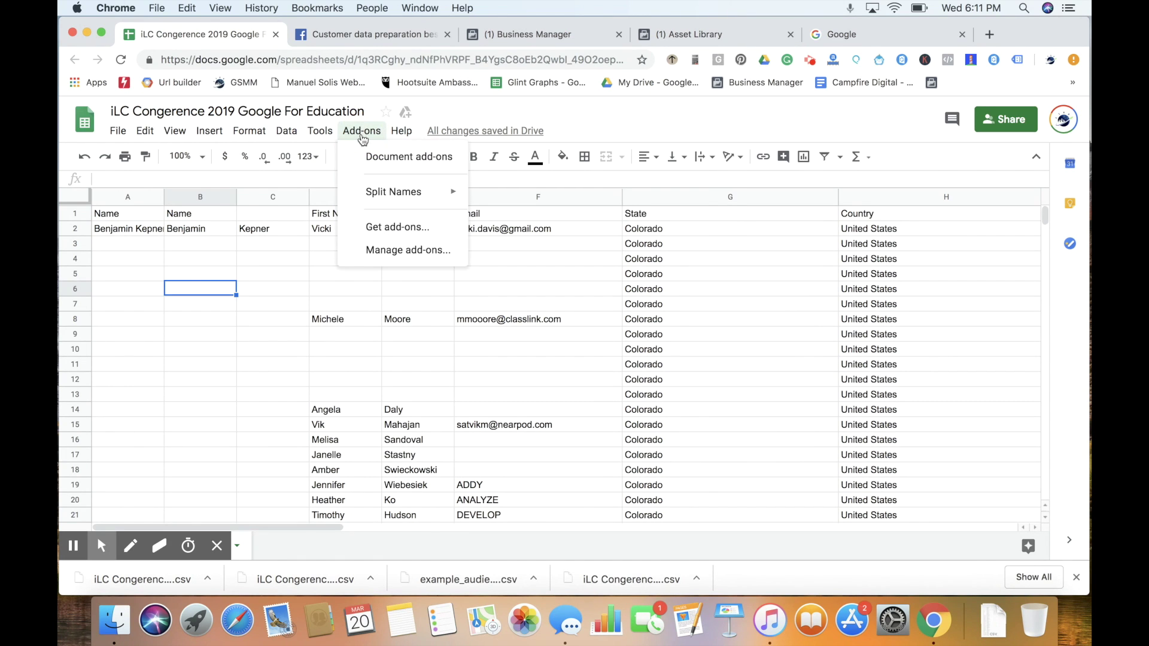
click(217, 261)
click(253, 244)
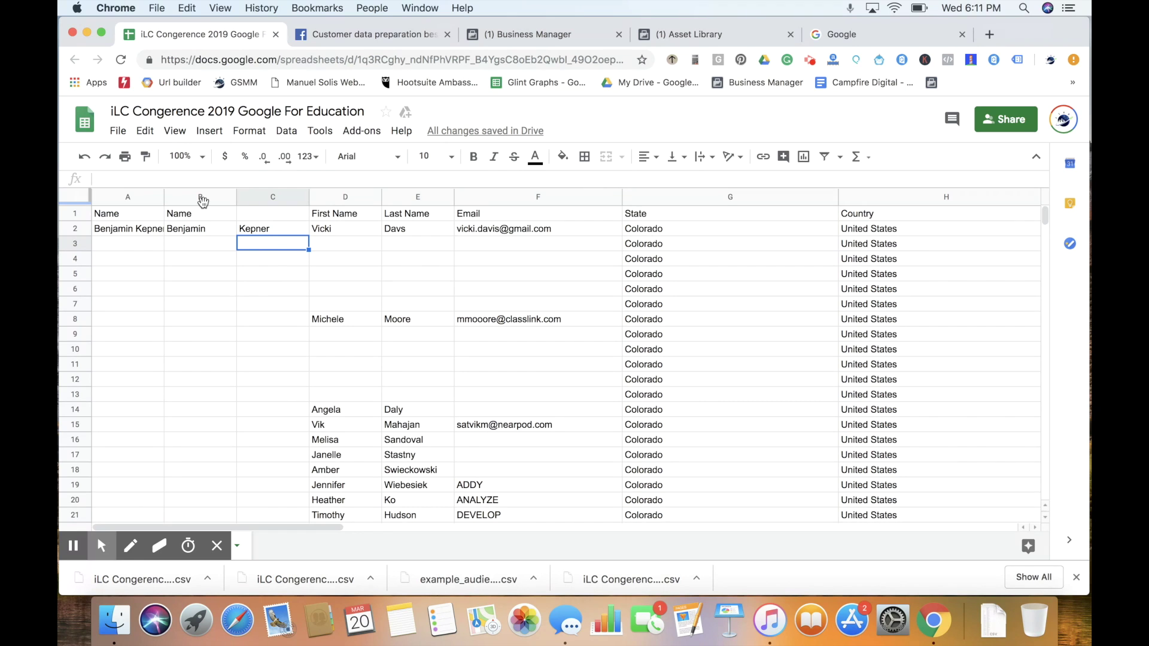
click(135, 197)
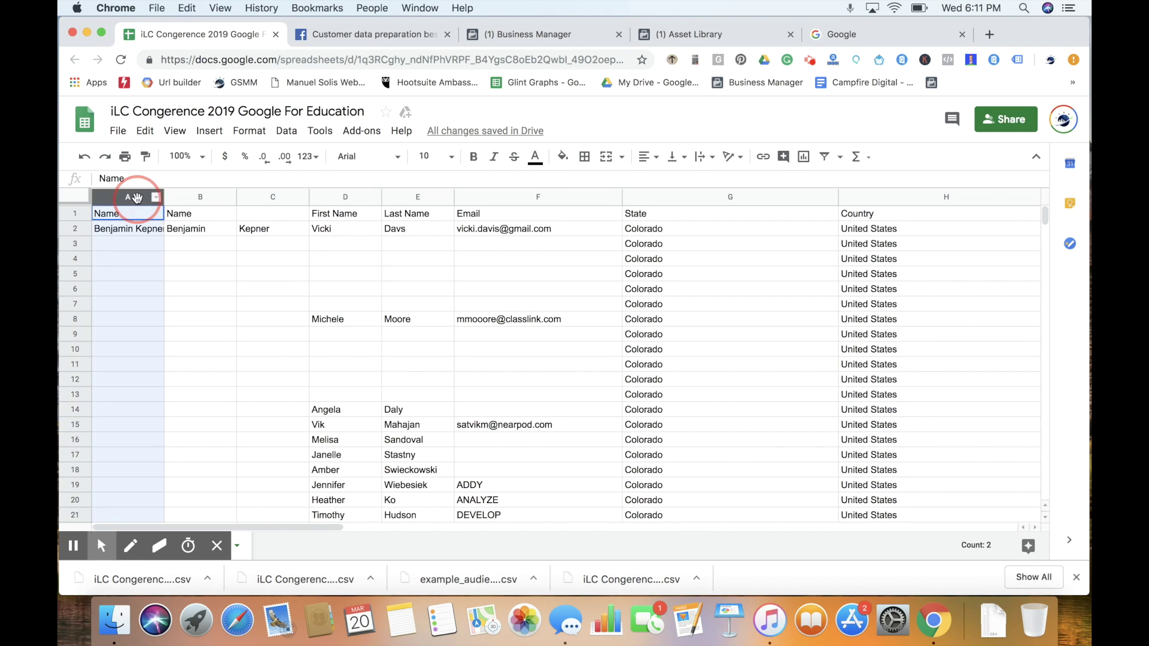
shift+click(276, 198)
right_click(260, 261)
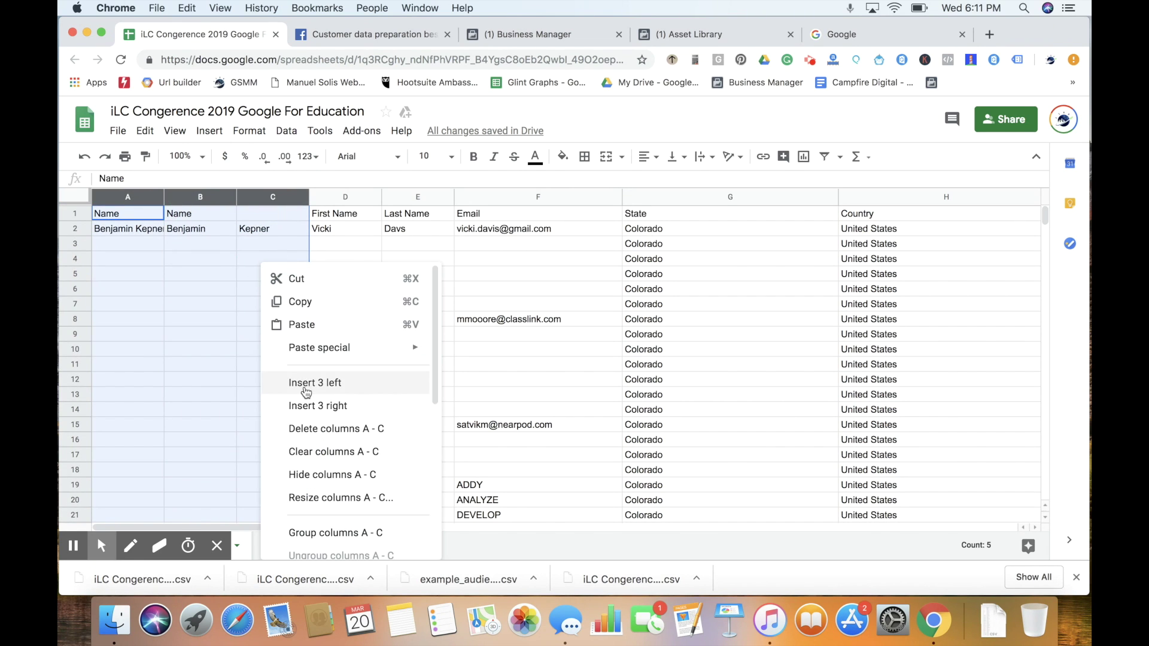
click(314, 430)
click(333, 366)
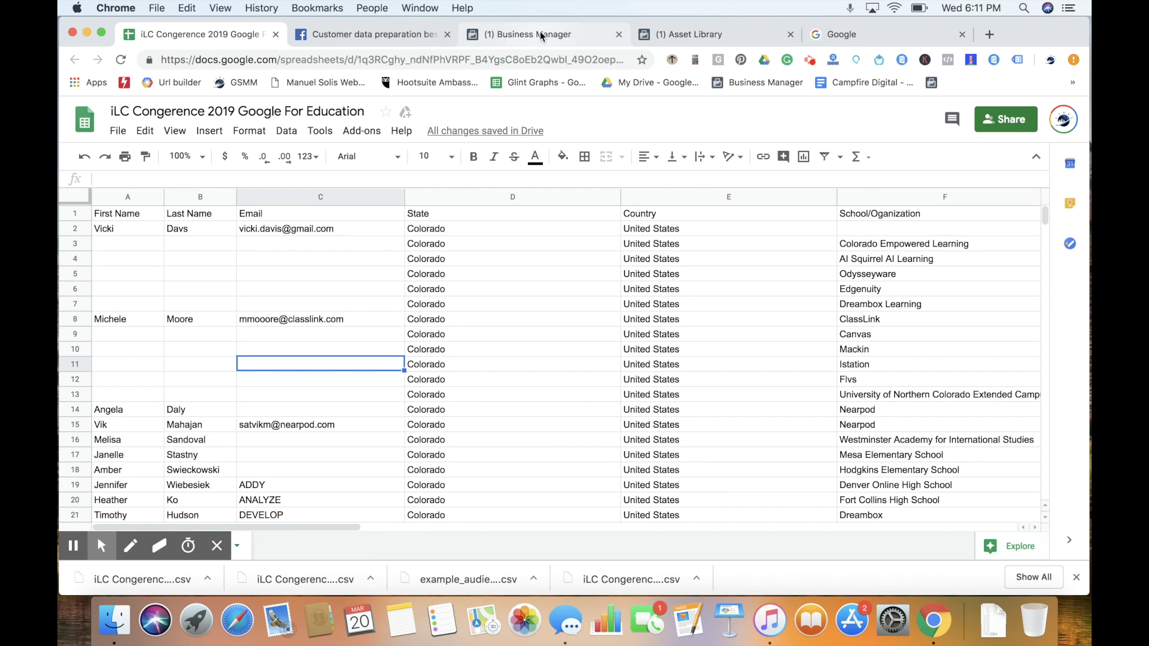
Return to the Data File Custom Audience dialog and review its accepted customer identifiers.
click(688, 34)
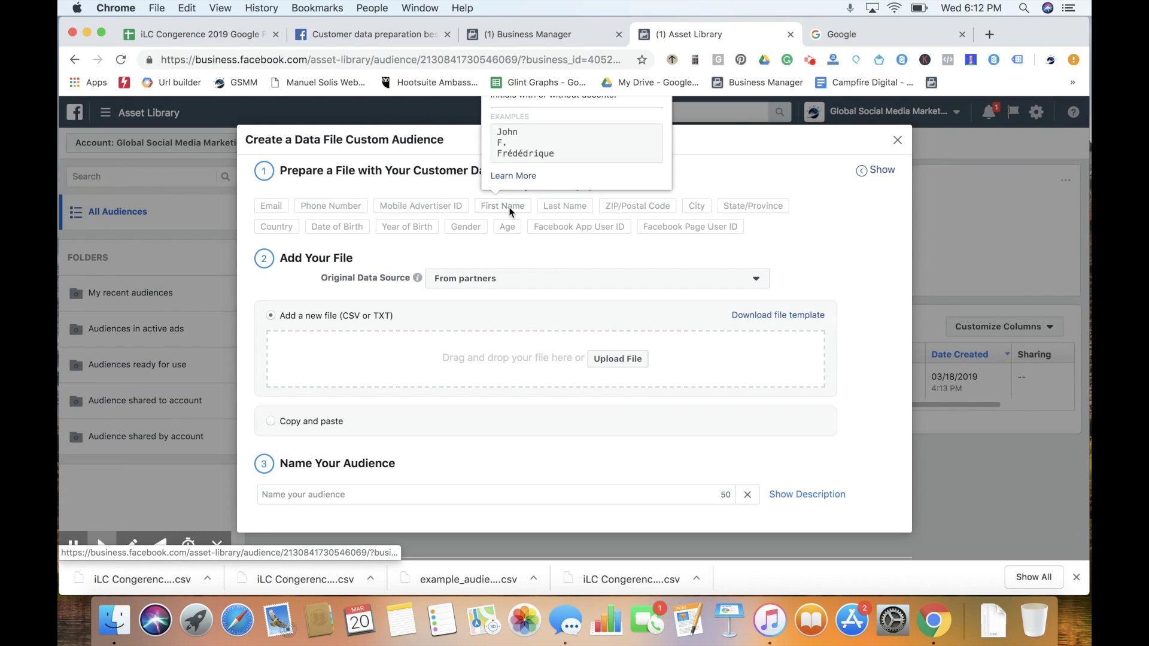
mouse_move(547, 209)
mouse_move(275, 225)
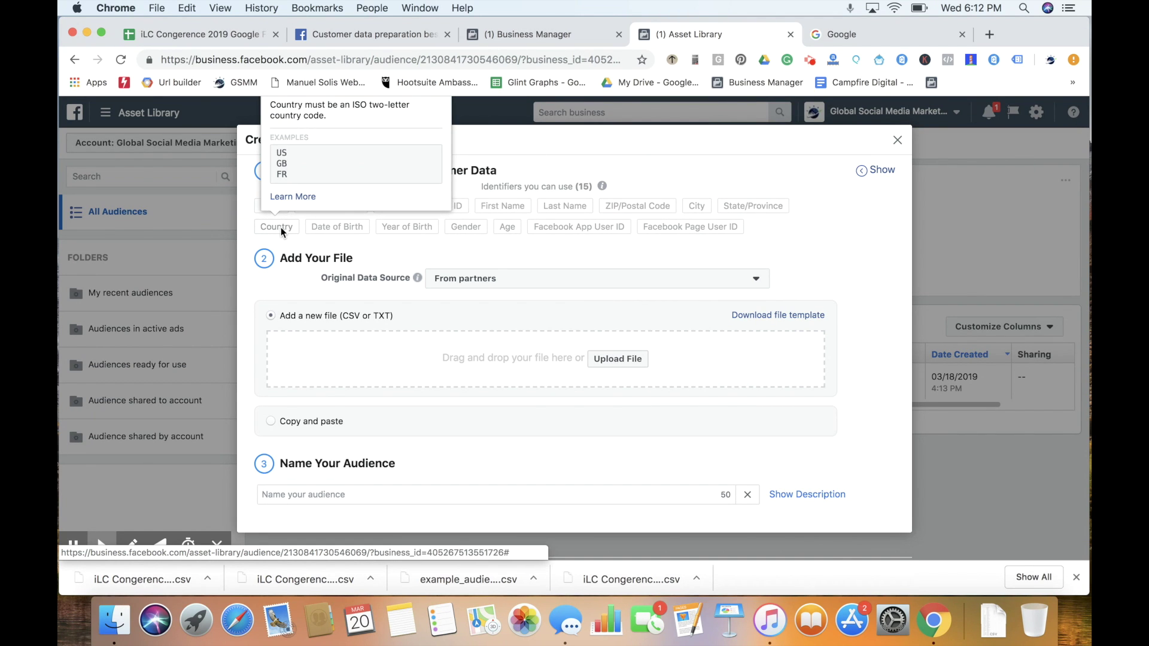
mouse_move(703, 227)
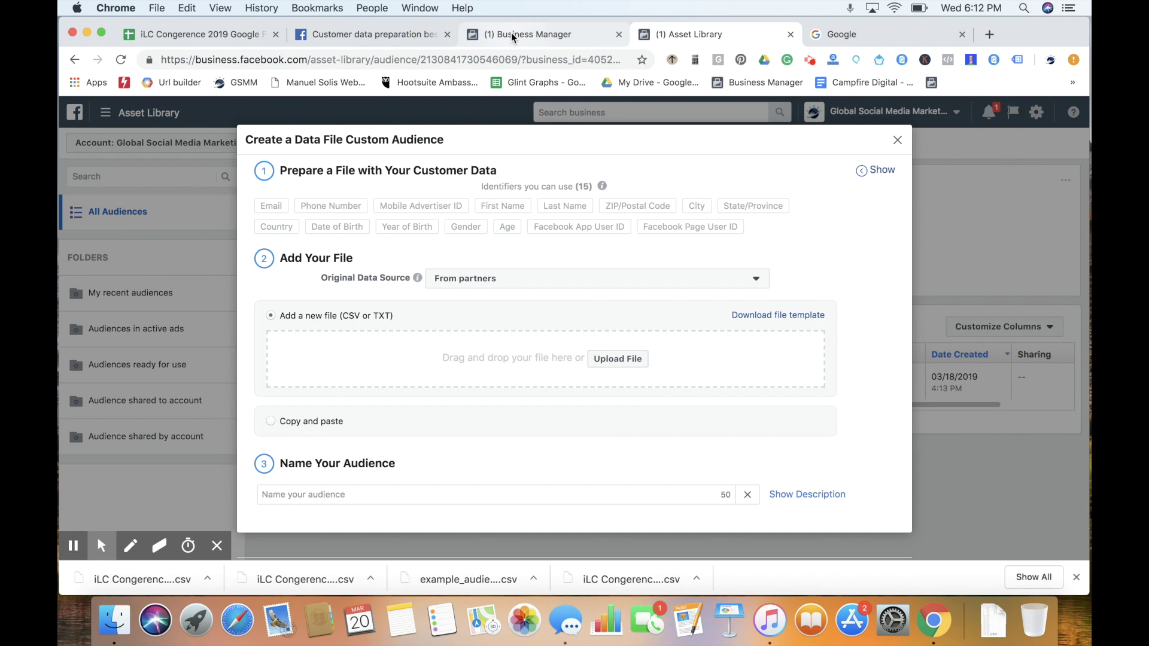
Download the current sheet as a comma-separated values (.csv) file.
click(218, 36)
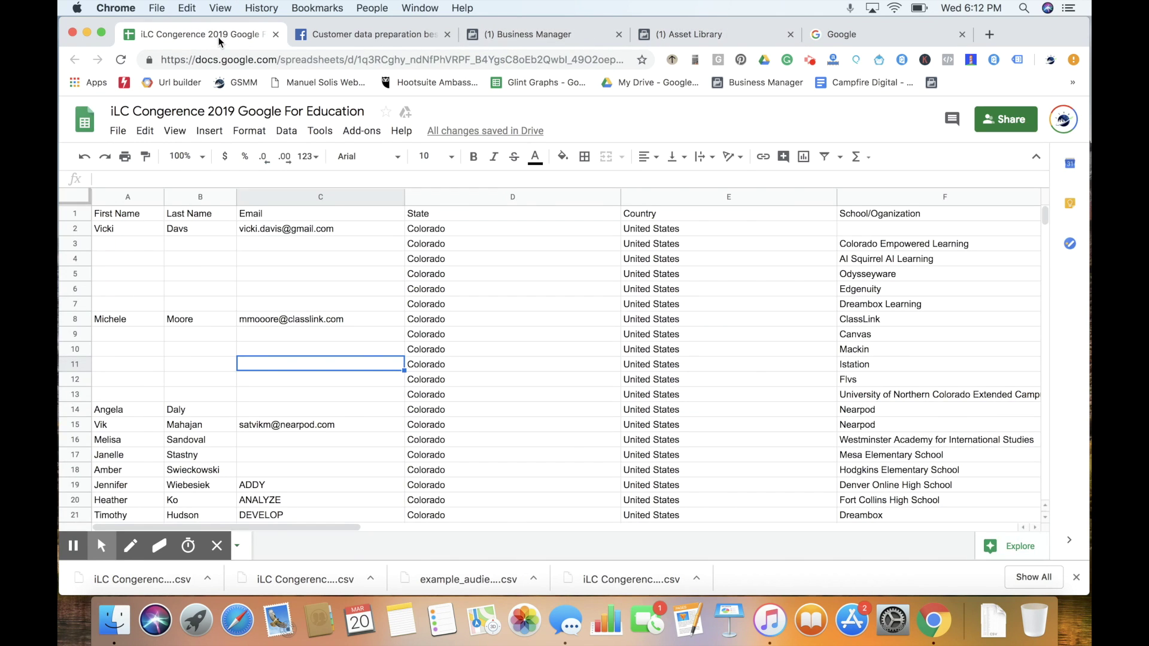
click(400, 290)
click(123, 133)
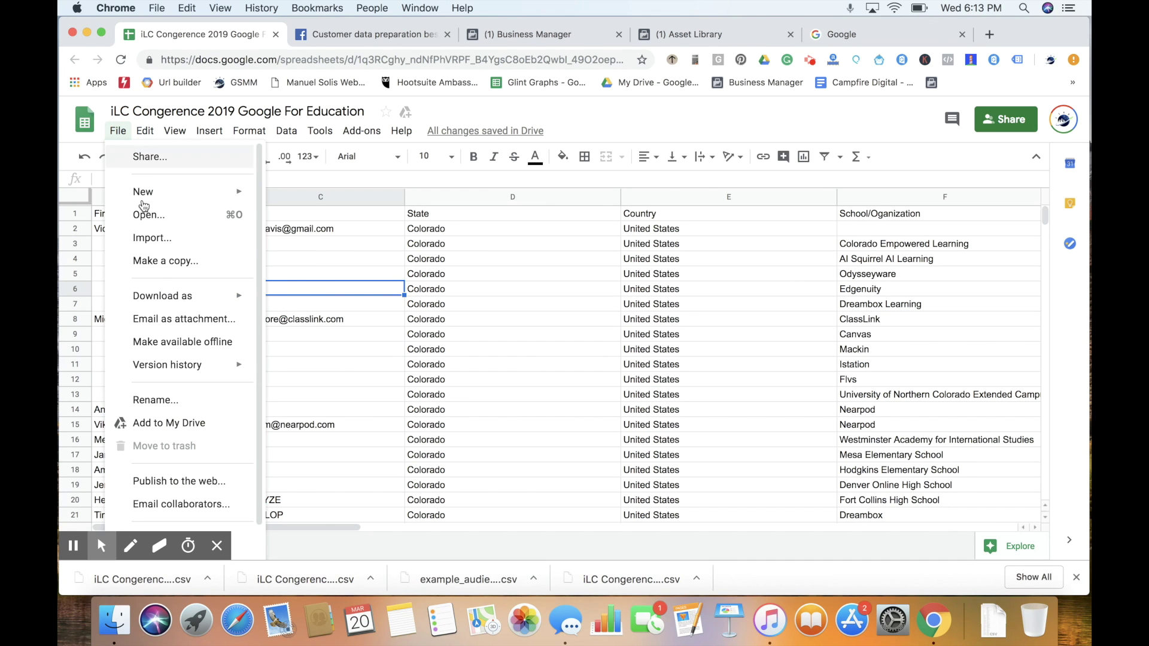
mouse_move(162, 301)
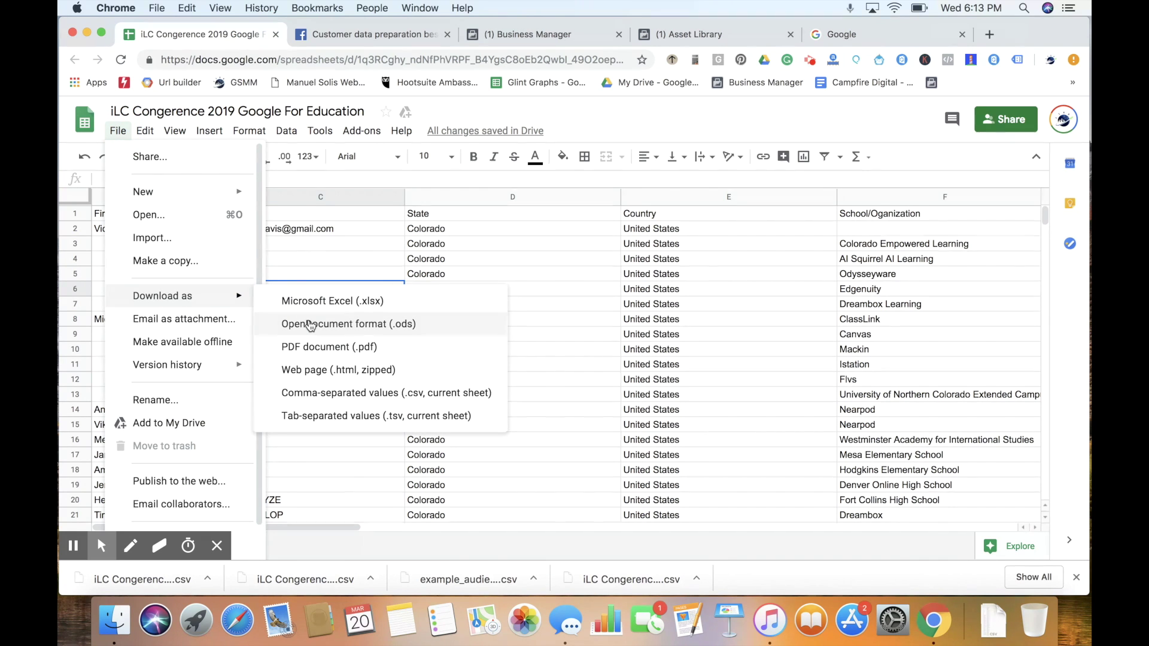
click(317, 397)
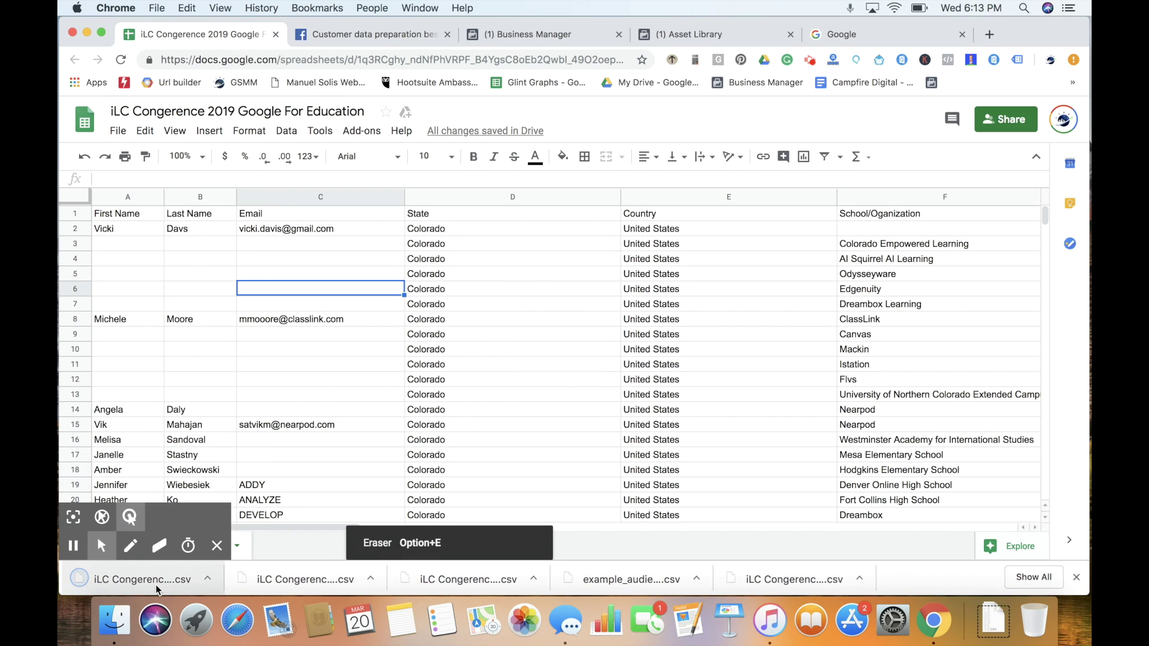
Upload the downloaded CSV into the custom audience dialog's drop zone.
click(508, 34)
click(670, 34)
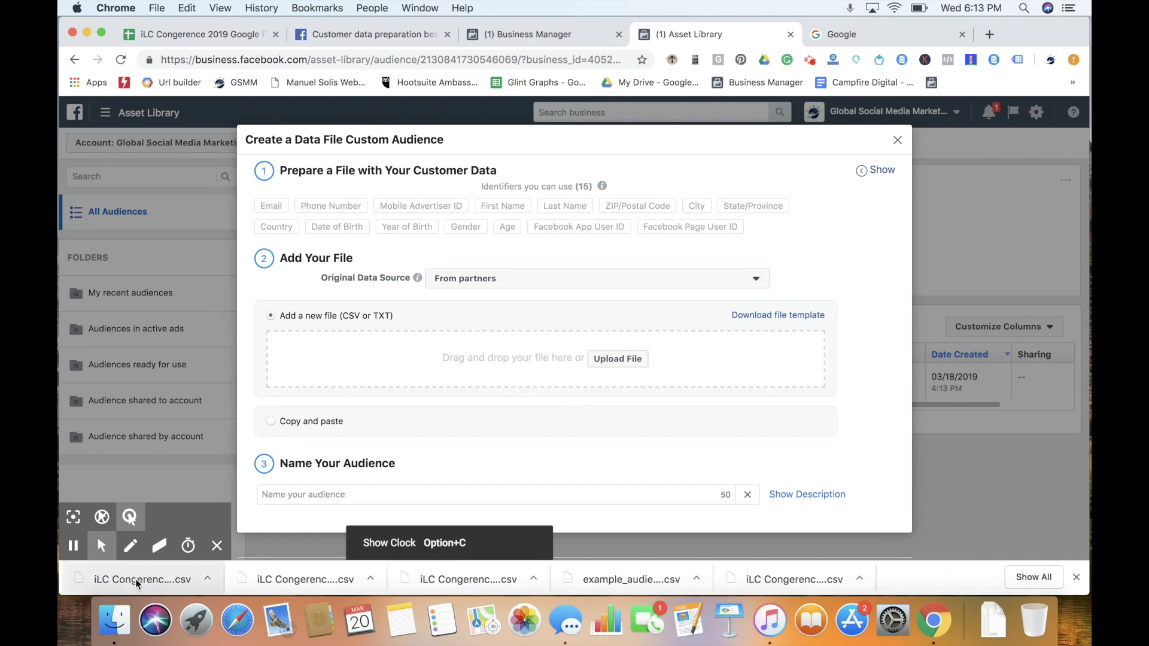
drag(135, 579, 482, 366)
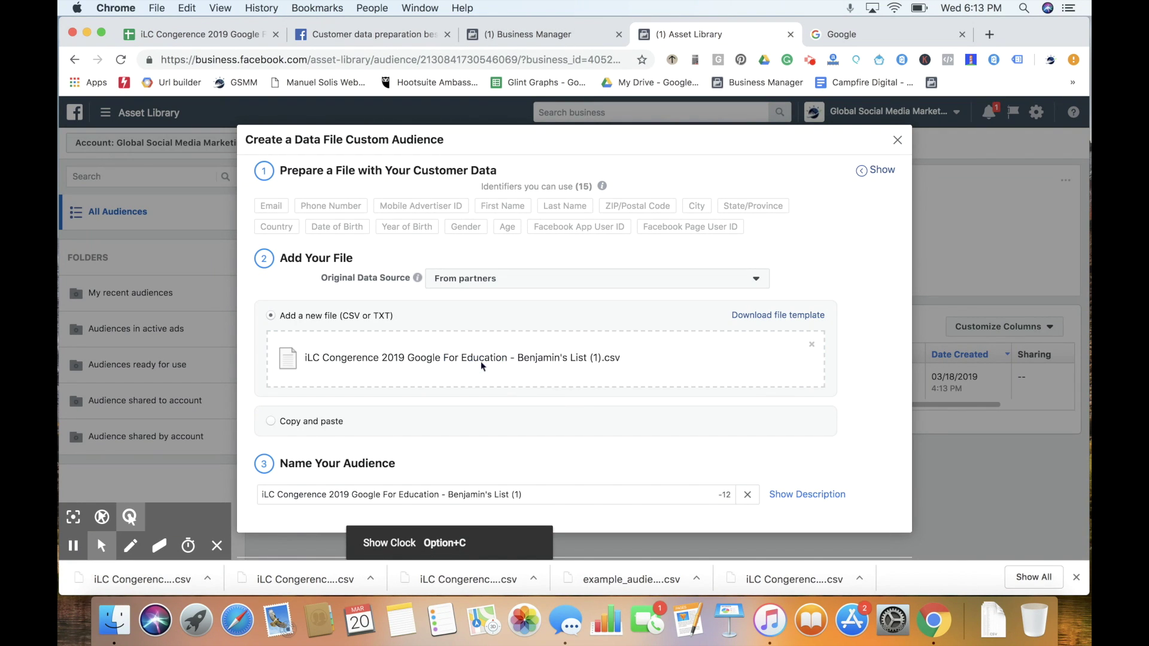
scroll(703, 291, down, 1)
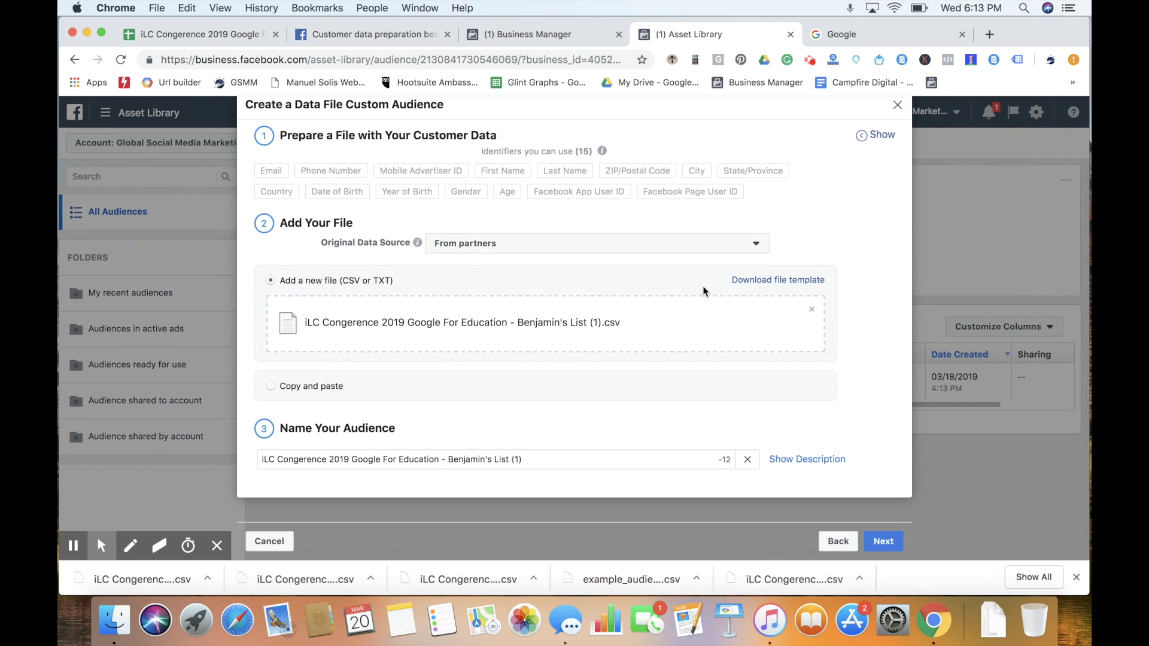
Rename the audience to 'iLC Conference 2019' and continue to the mapping step.
click(530, 459)
key(BackSpace)
key(BackSpace)
key(BackSpace)
key(BackSpace)
key(BackSpace)
key(BackSpace)
key(BackSpace)
key(BackSpace)
key(BackSpace)
key(BackSpace)
key(BackSpace)
key(BackSpace)
key(BackSpace)
key(BackSpace)
key(BackSpace)
key(BackSpace)
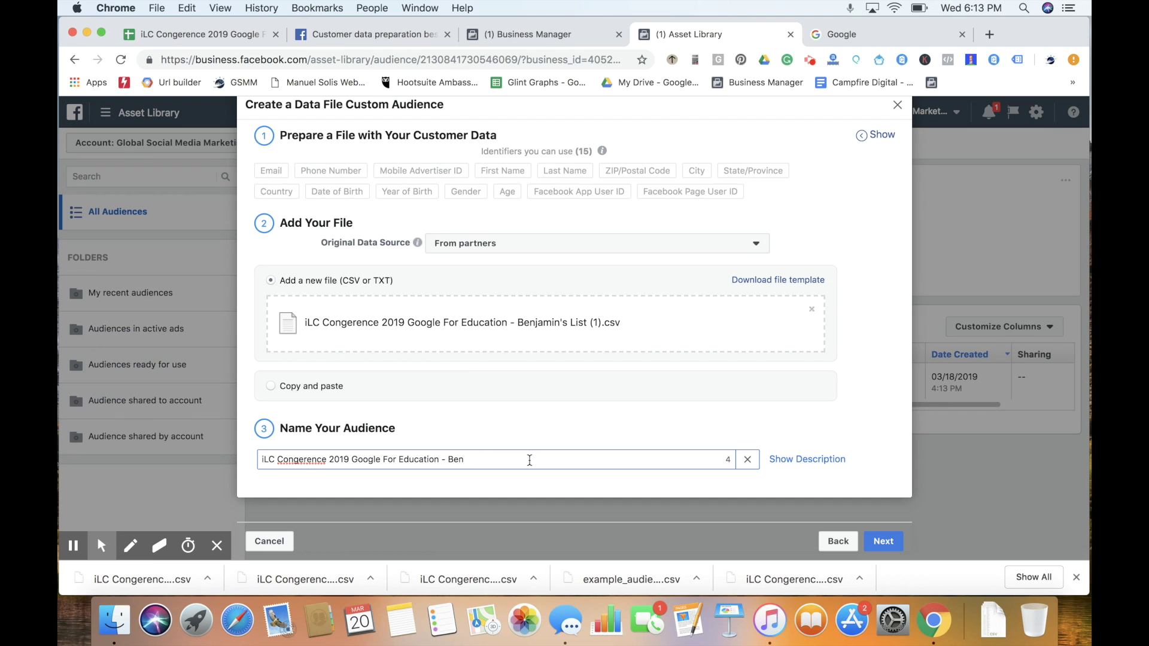
key(BackSpace)
key(BackSpace)
key(BackSpace)
key(BackSpace)
click(297, 459)
key(BackSpace)
text(f)
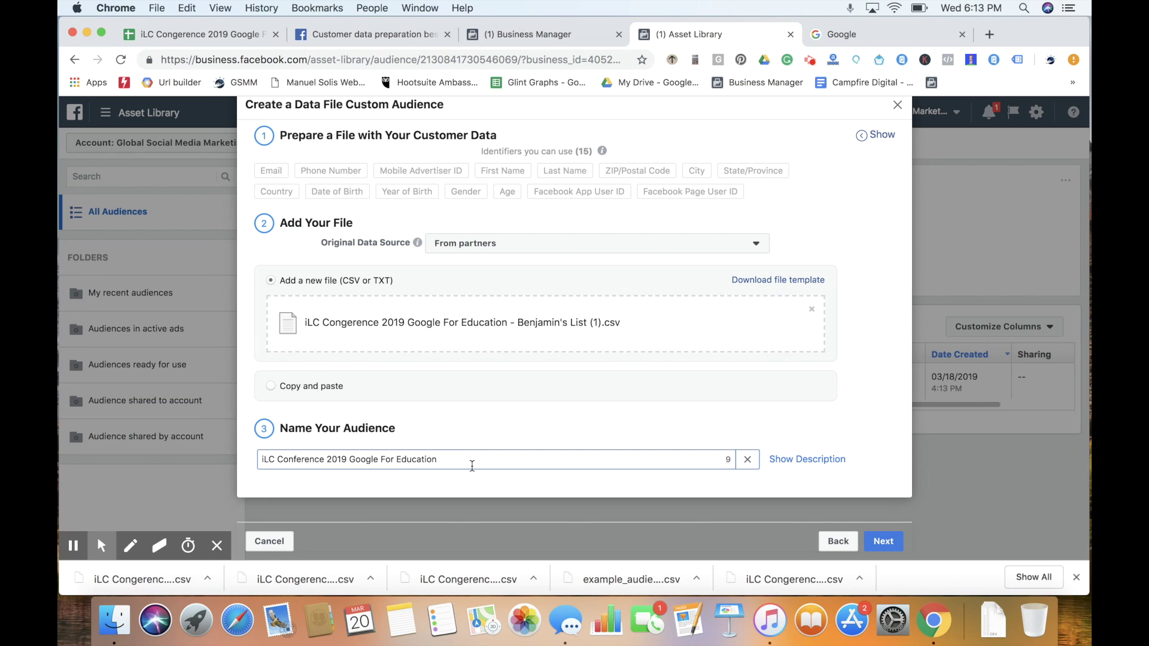
drag(441, 459, 349, 459)
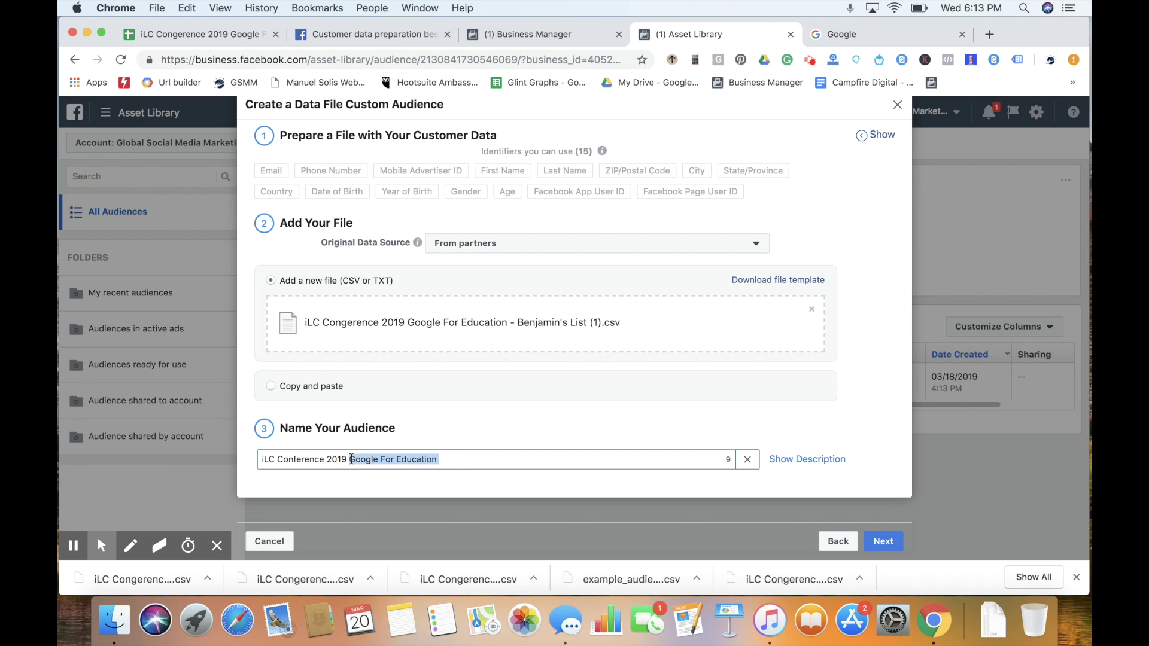
key(BackSpace)
scroll(512, 366, down, 1)
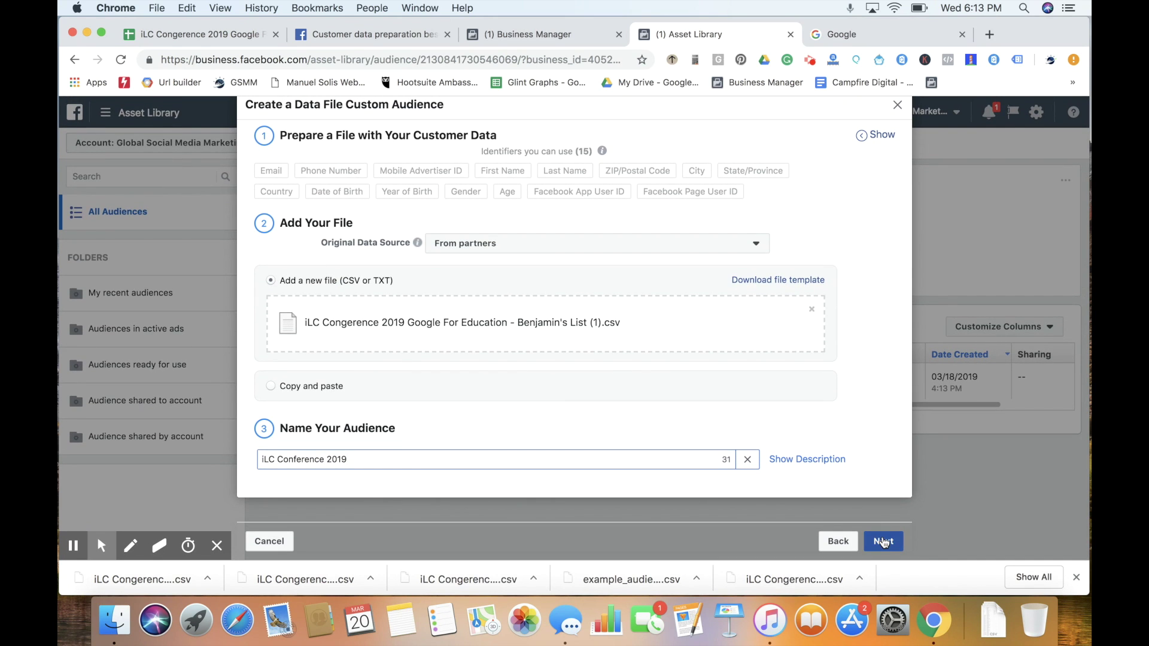
click(883, 541)
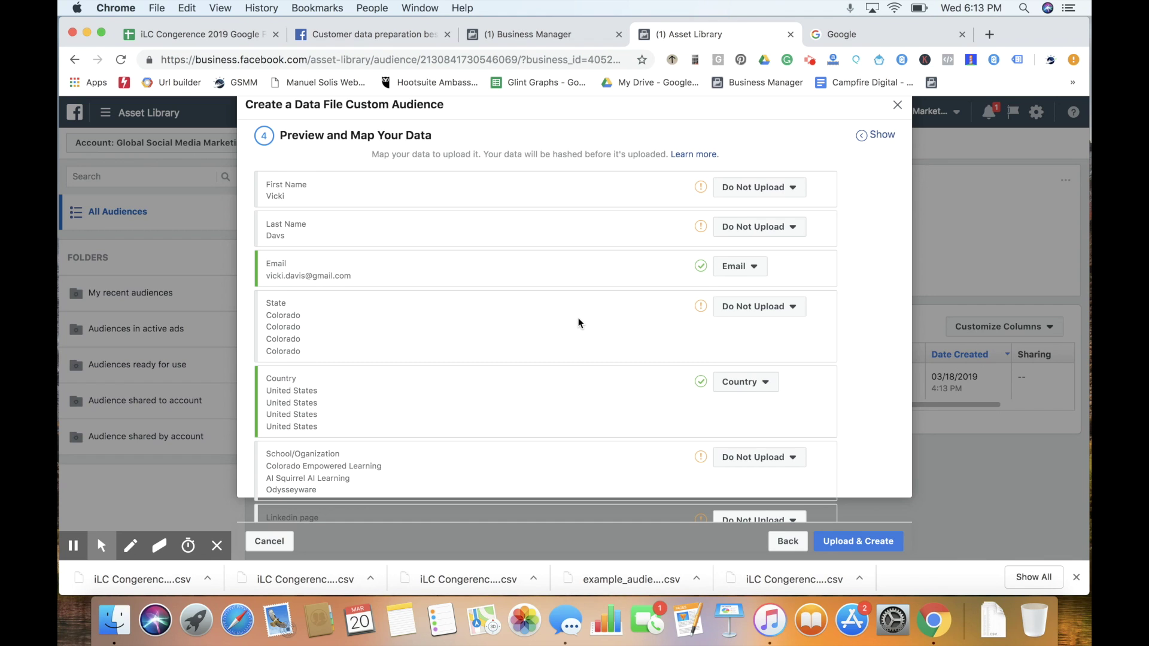
Scroll through the mapping preview to confirm Email and Country are mapped.
scroll(578, 317, down, 2)
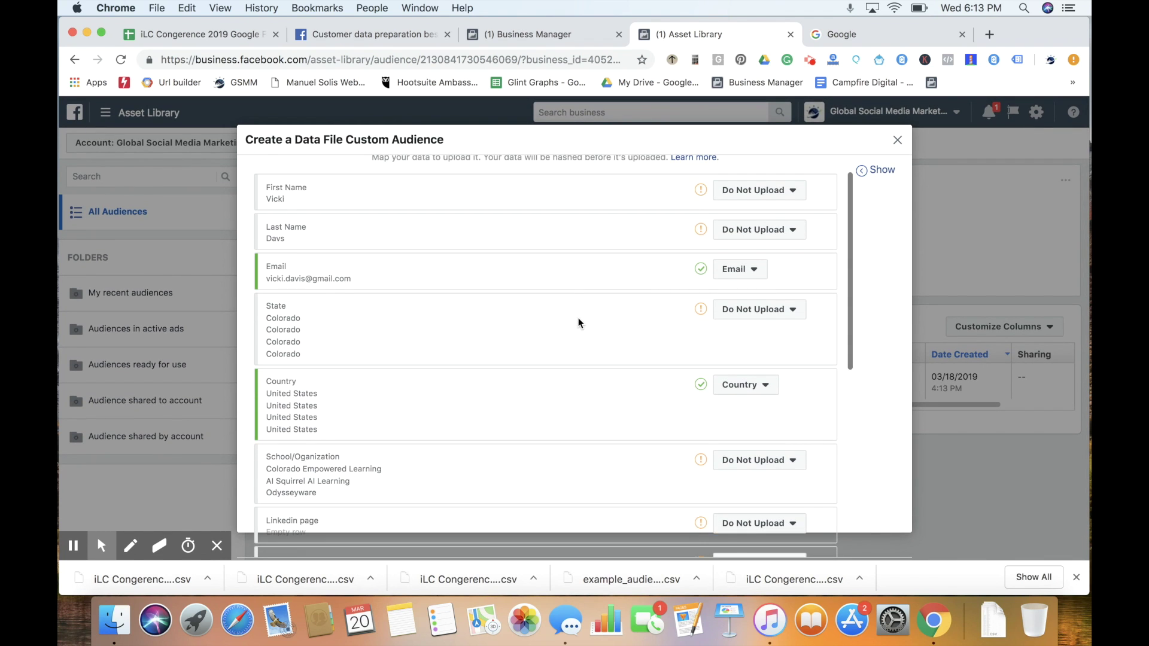
scroll(578, 323, up, 1)
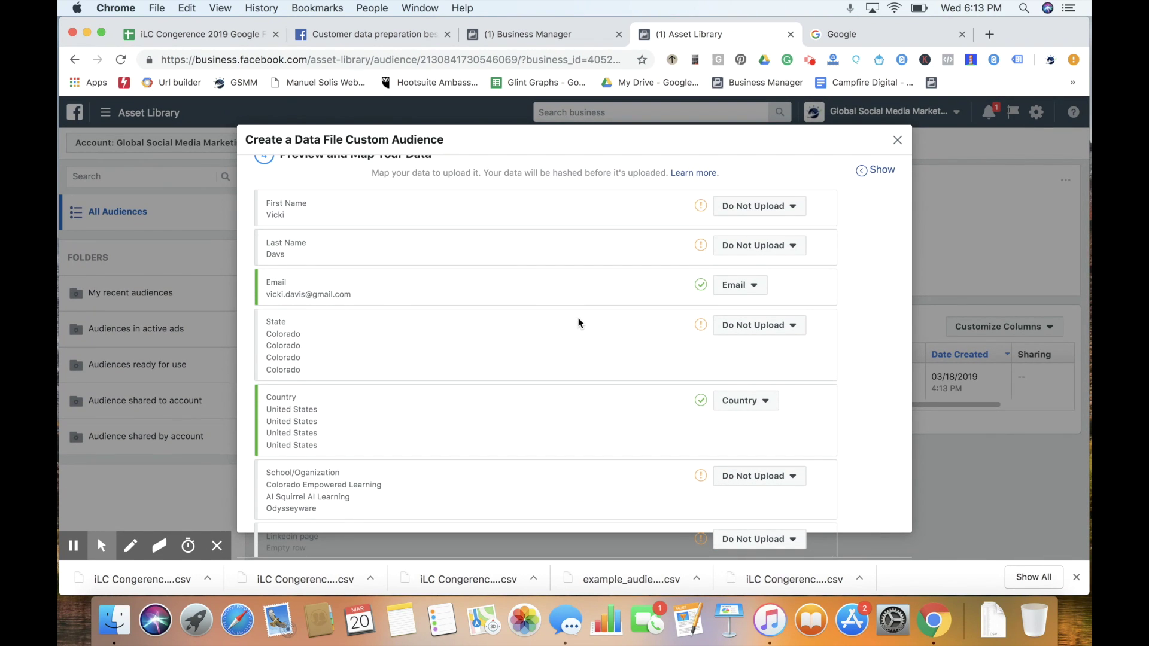
scroll(577, 320, up, 1)
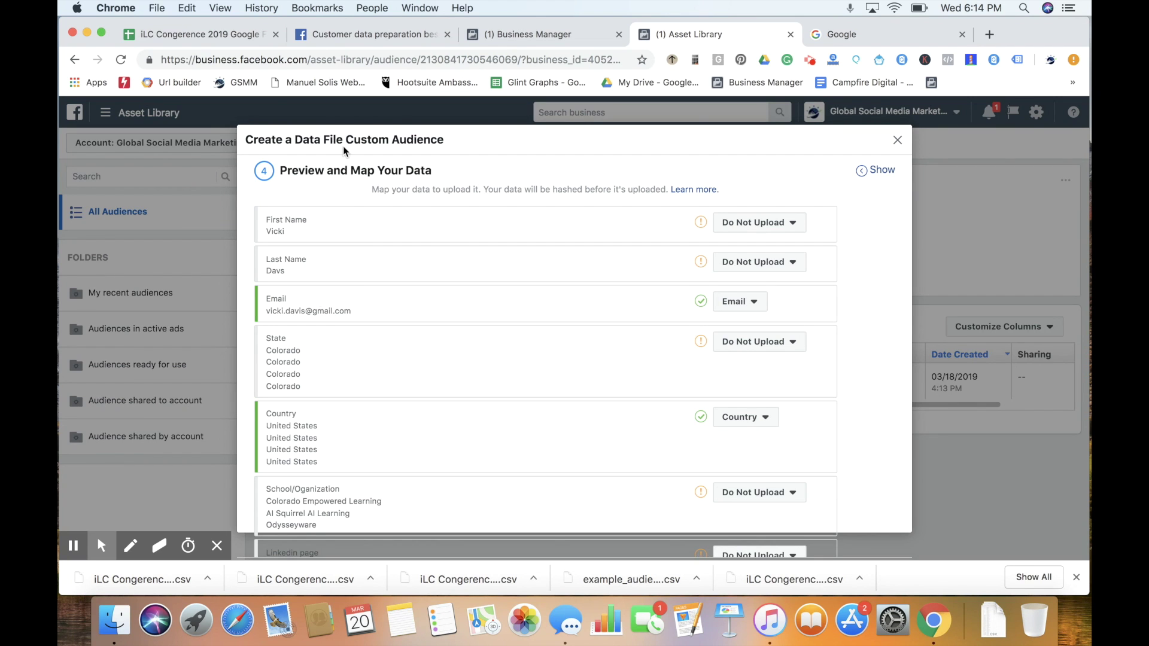
Check the sheet's header row from First Name in A1 through Country to School/Organization.
click(198, 34)
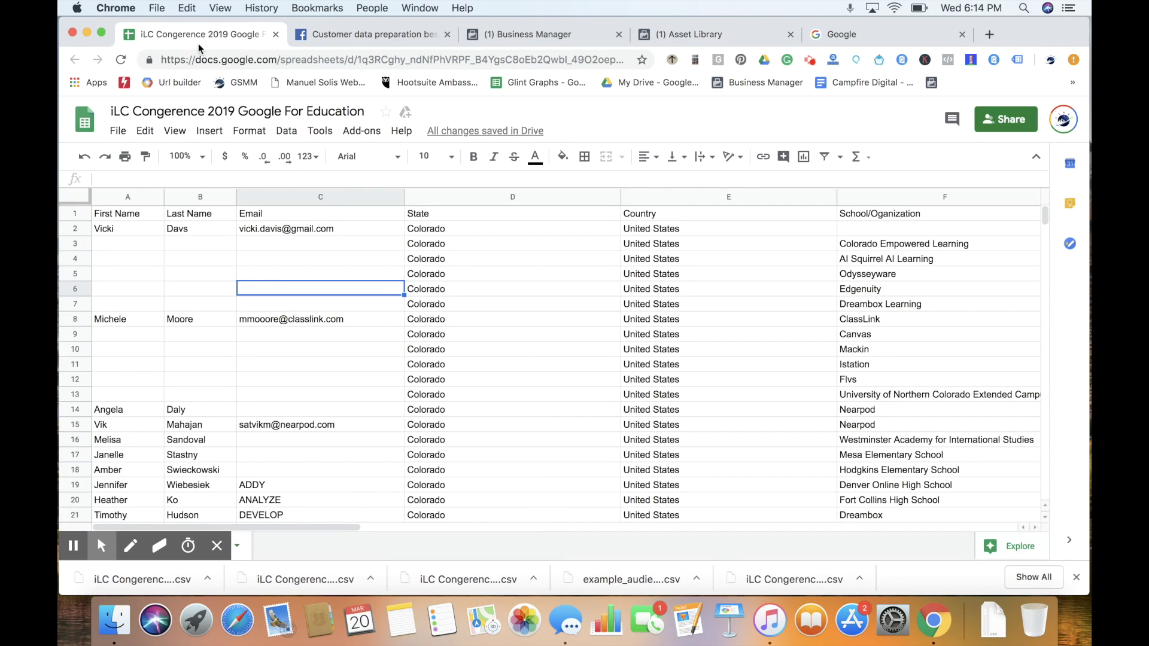
click(192, 274)
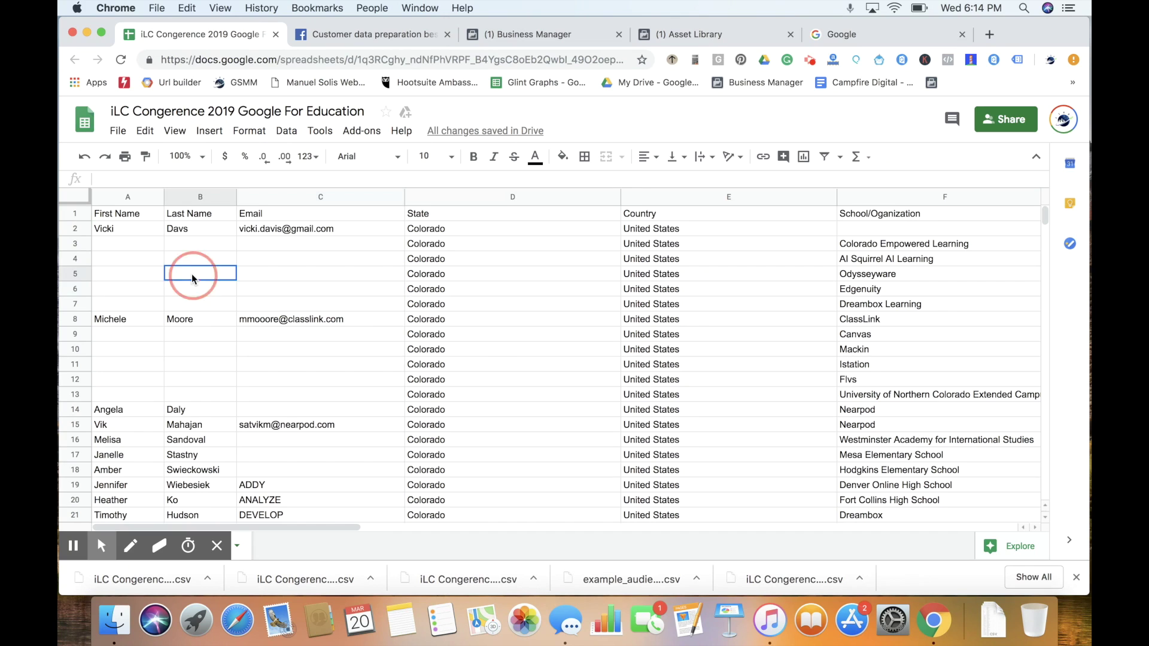
click(120, 218)
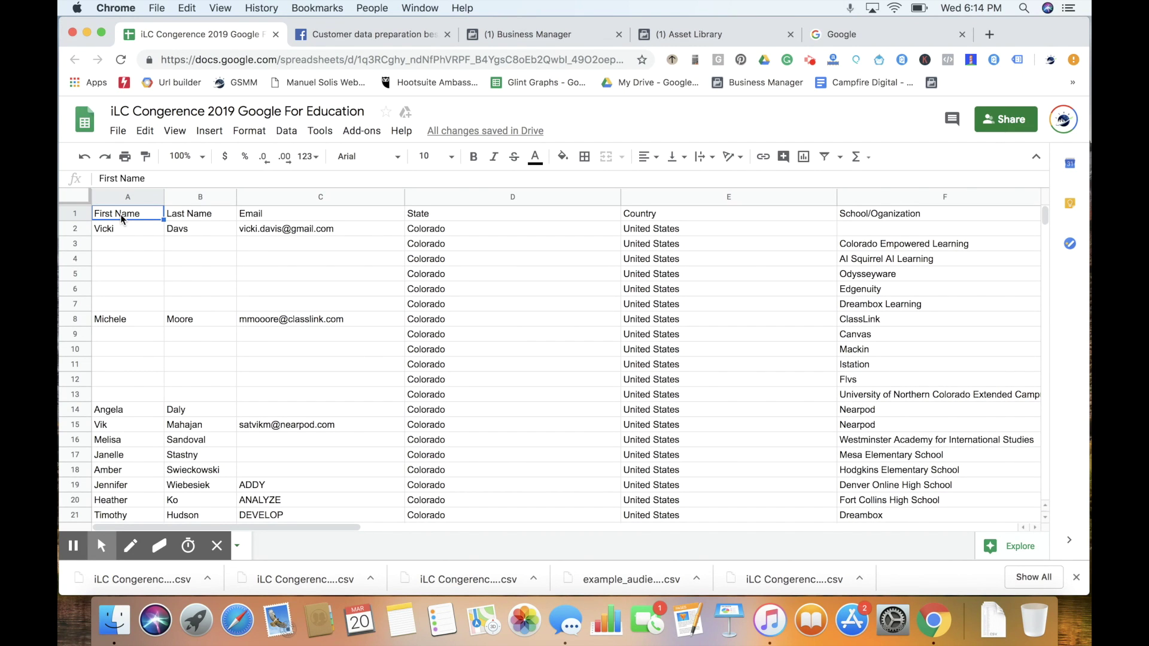
key(Right)
key(Right)
key(Right)
key(Right)
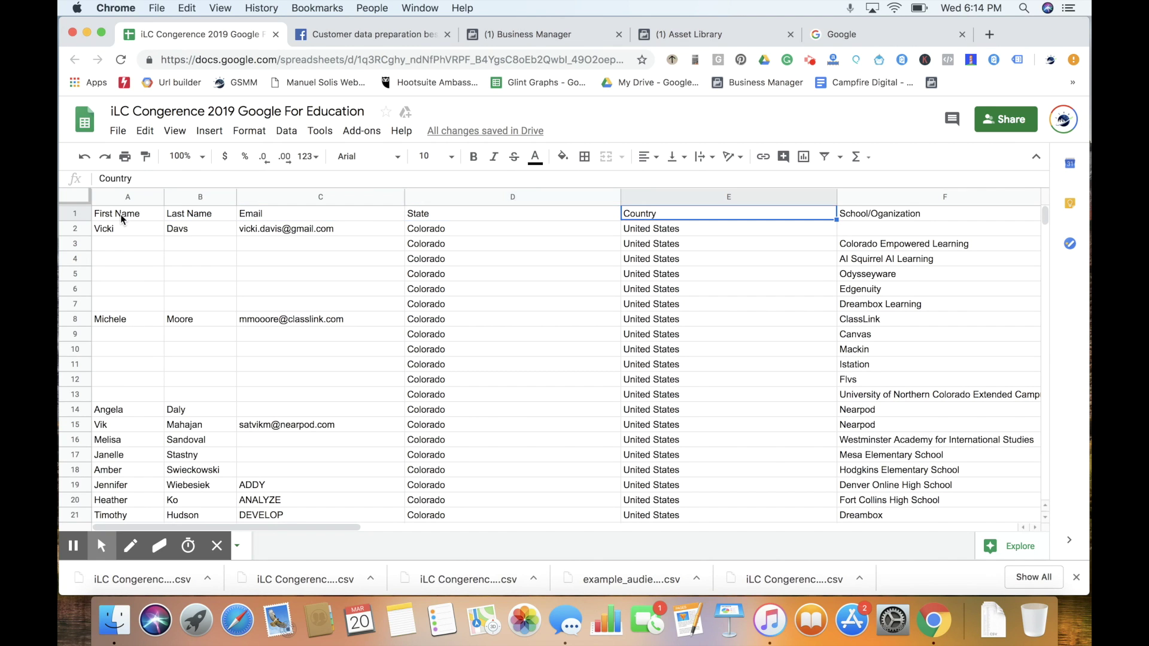
key(Right)
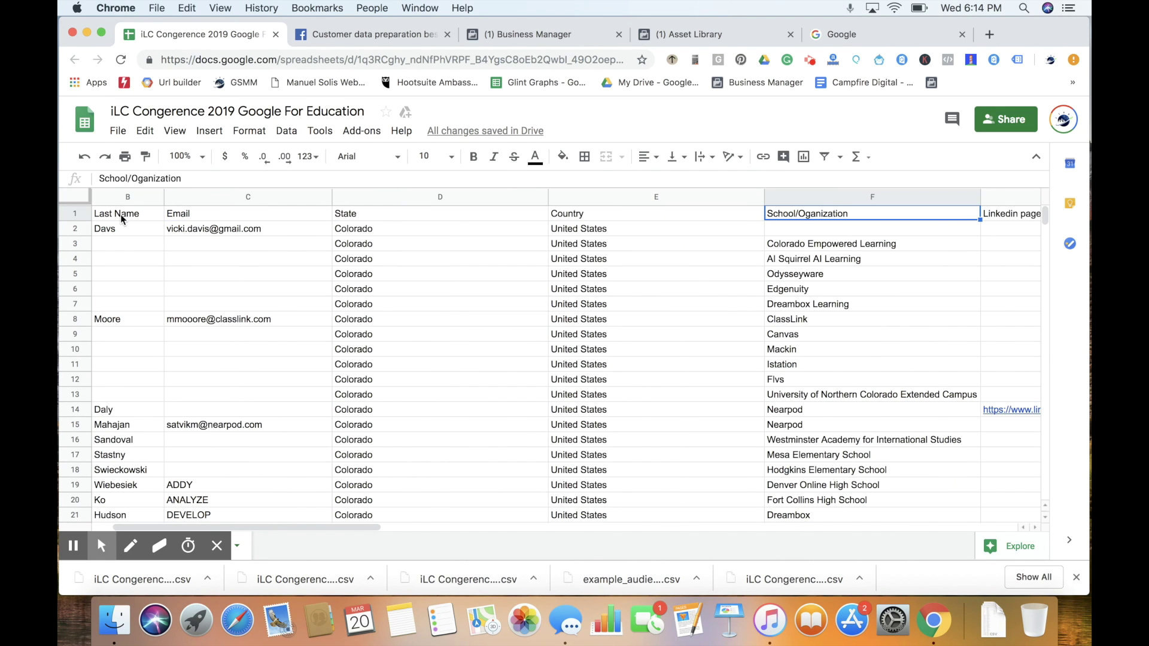
click(524, 42)
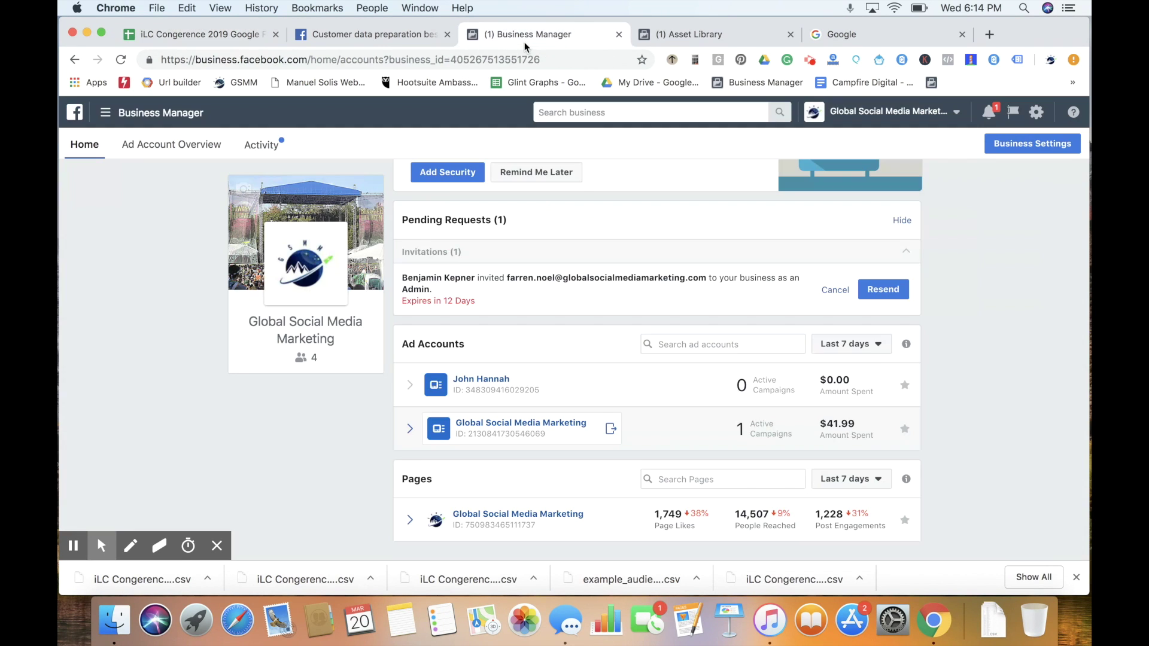
Map the First Name, Last Name and State columns to First Name, Last Name and State/Province.
click(698, 38)
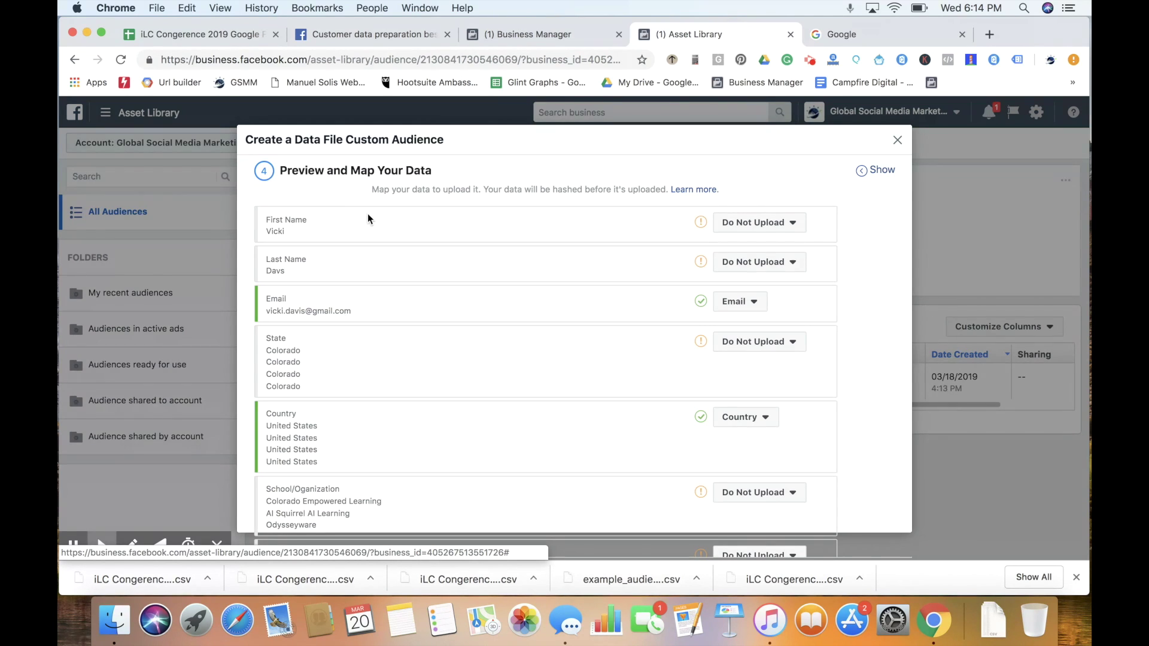
click(756, 225)
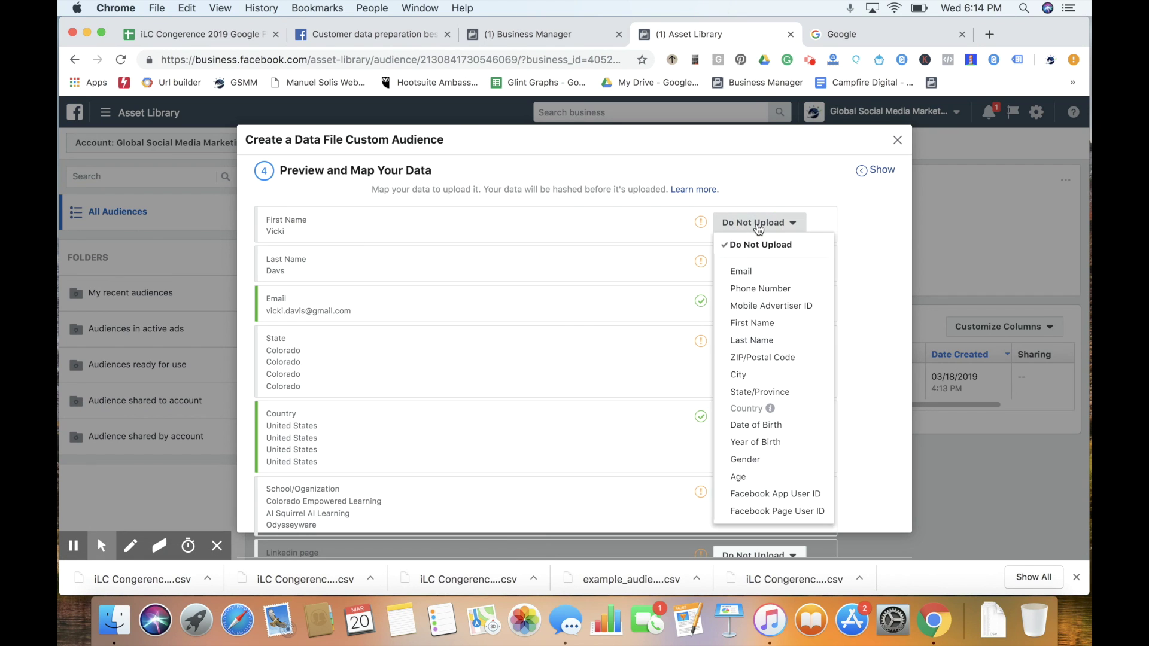
click(760, 322)
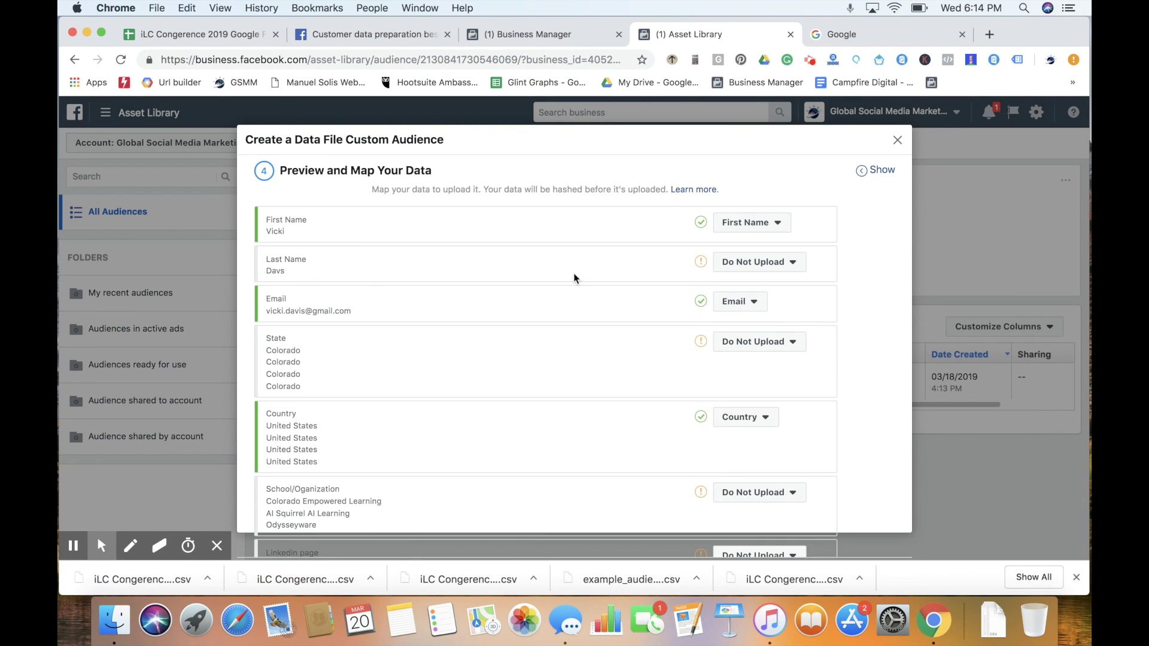
click(756, 263)
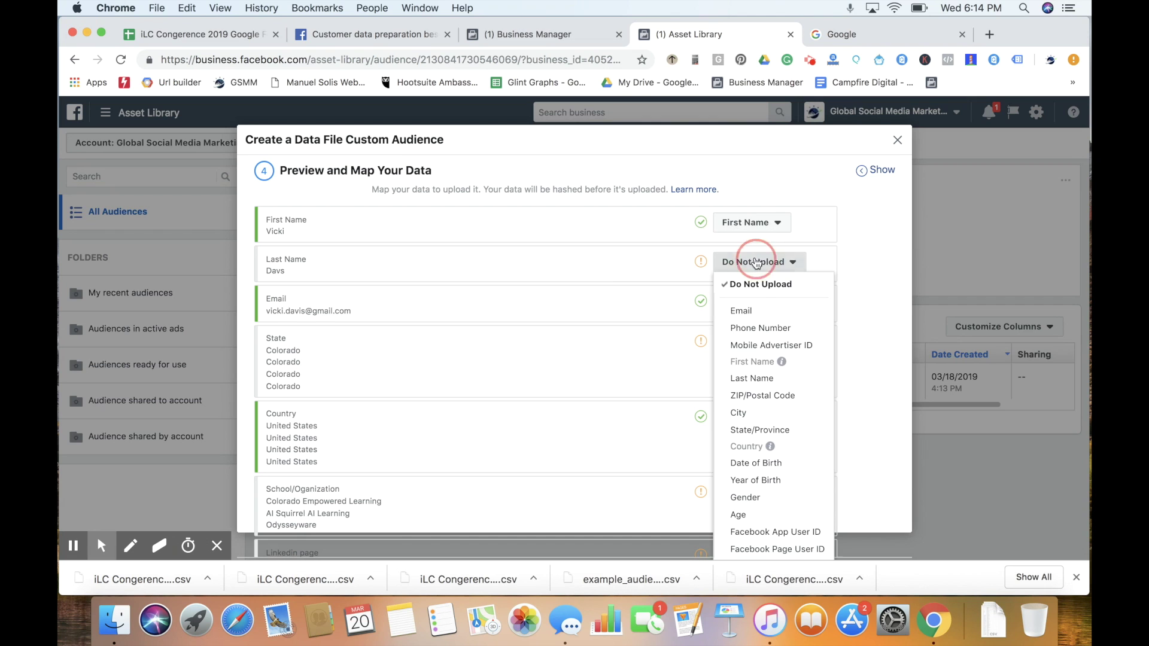
click(766, 379)
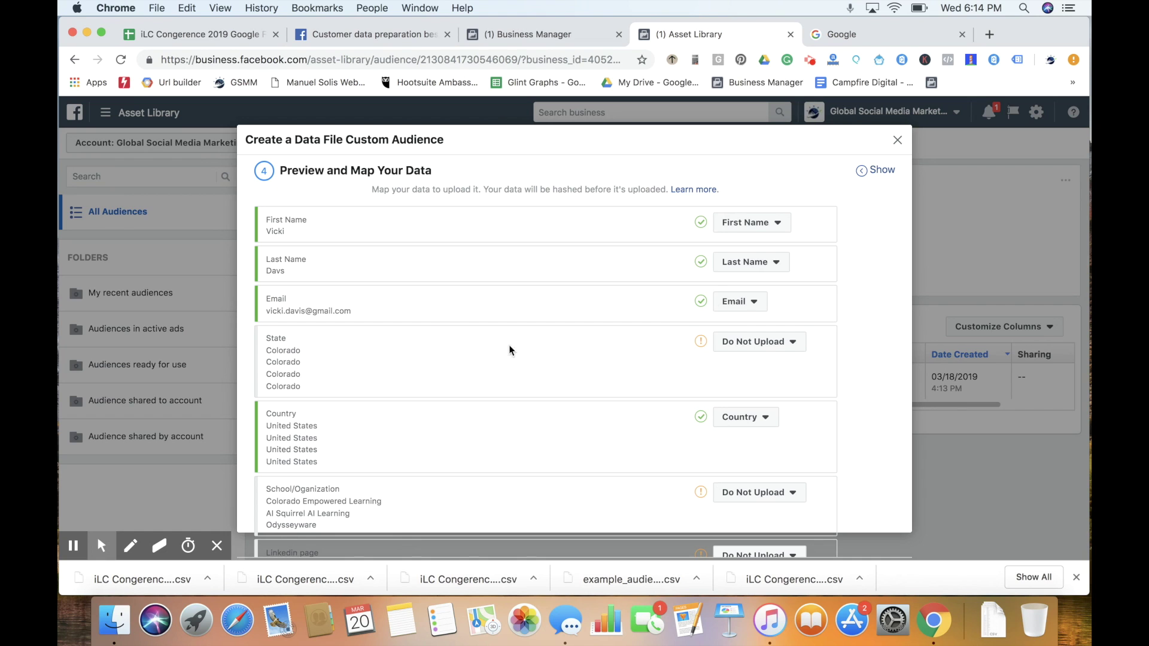
scroll(523, 356, down, 2)
click(748, 290)
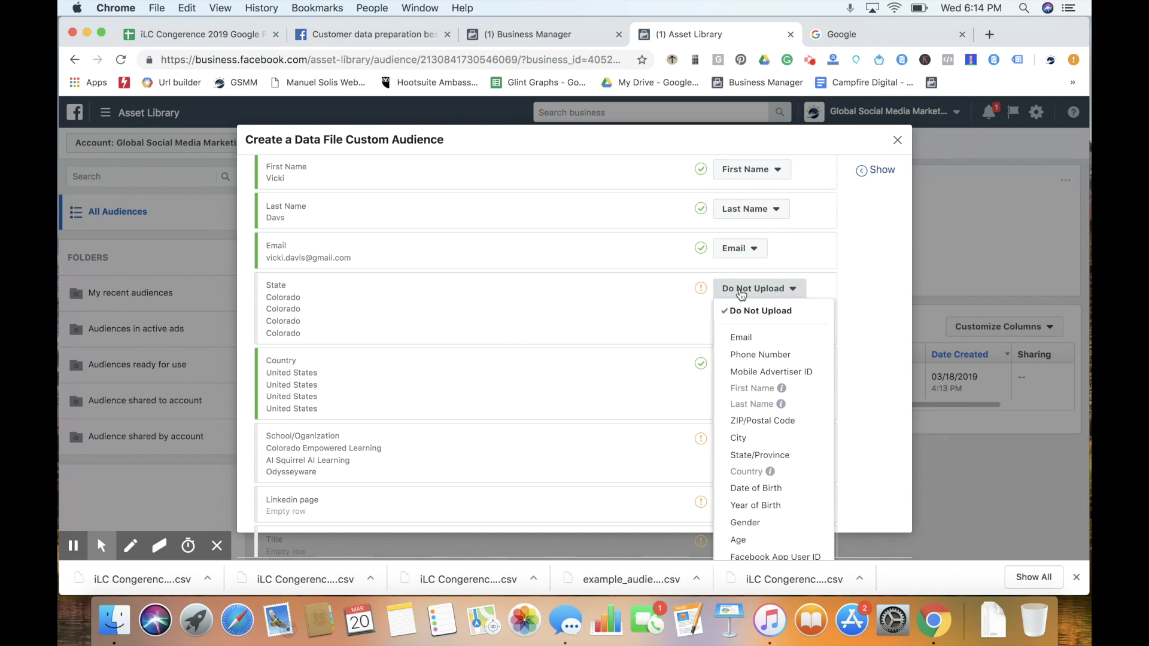
scroll(753, 405, down, 1)
click(756, 418)
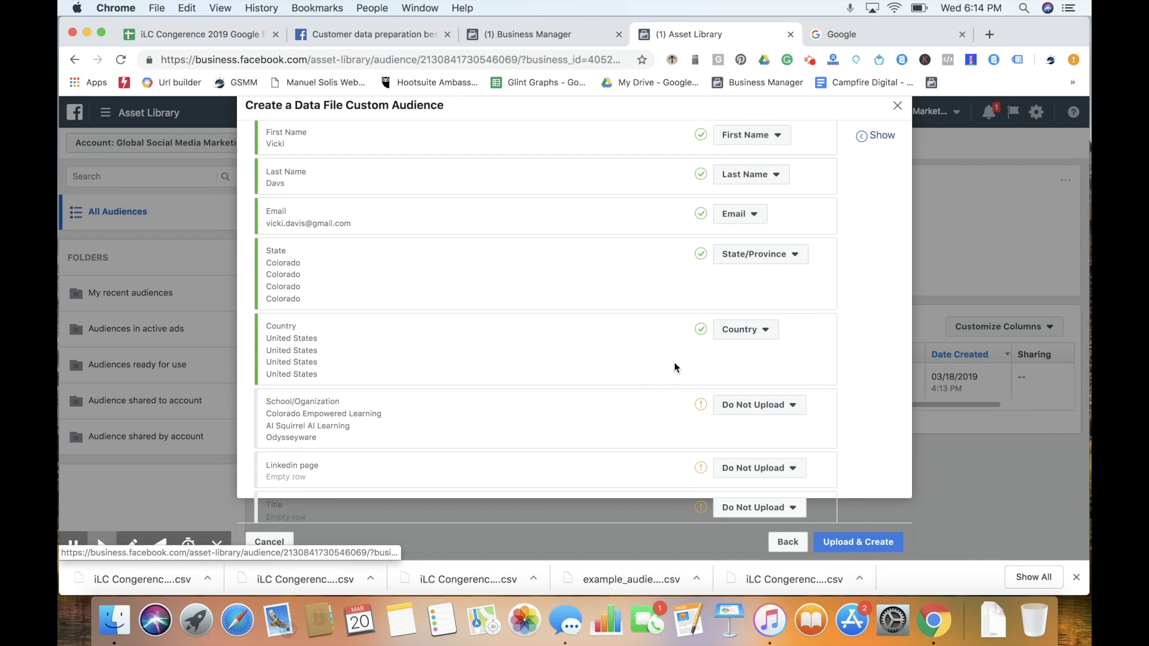
scroll(656, 243, up, 1)
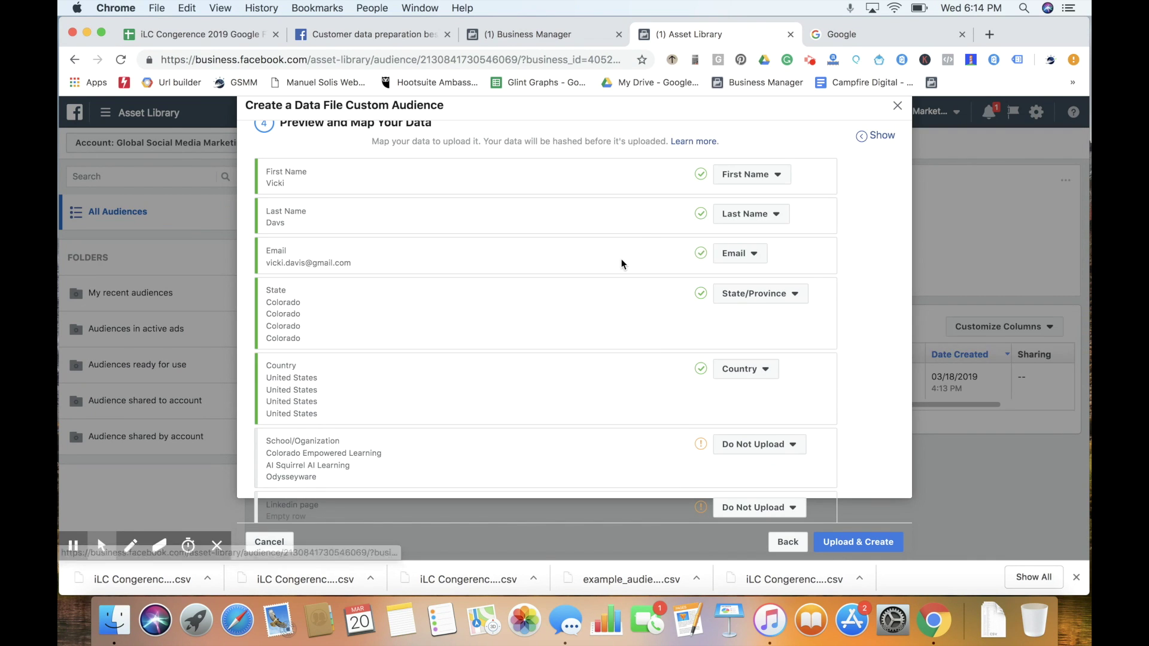
scroll(622, 264, down, 3)
scroll(622, 263, down, 8)
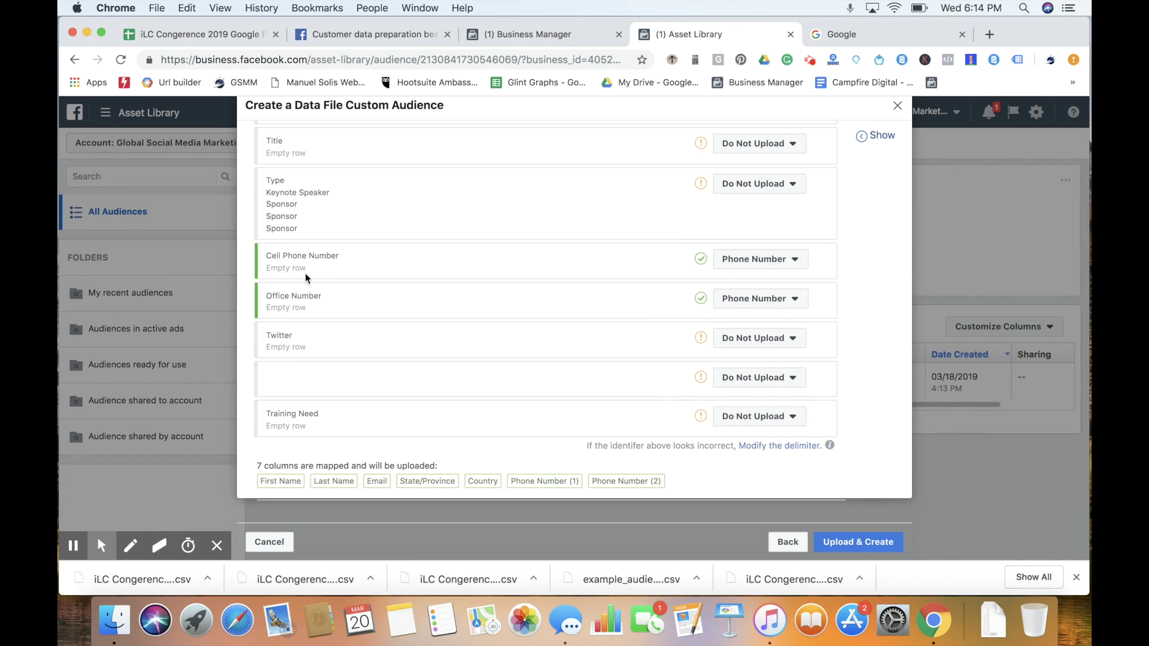
Set the Cell Phone Number and Office Number columns to Do Not Upload.
click(754, 262)
click(760, 282)
click(741, 313)
click(748, 333)
scroll(568, 311, down, 1)
scroll(569, 311, up, 1)
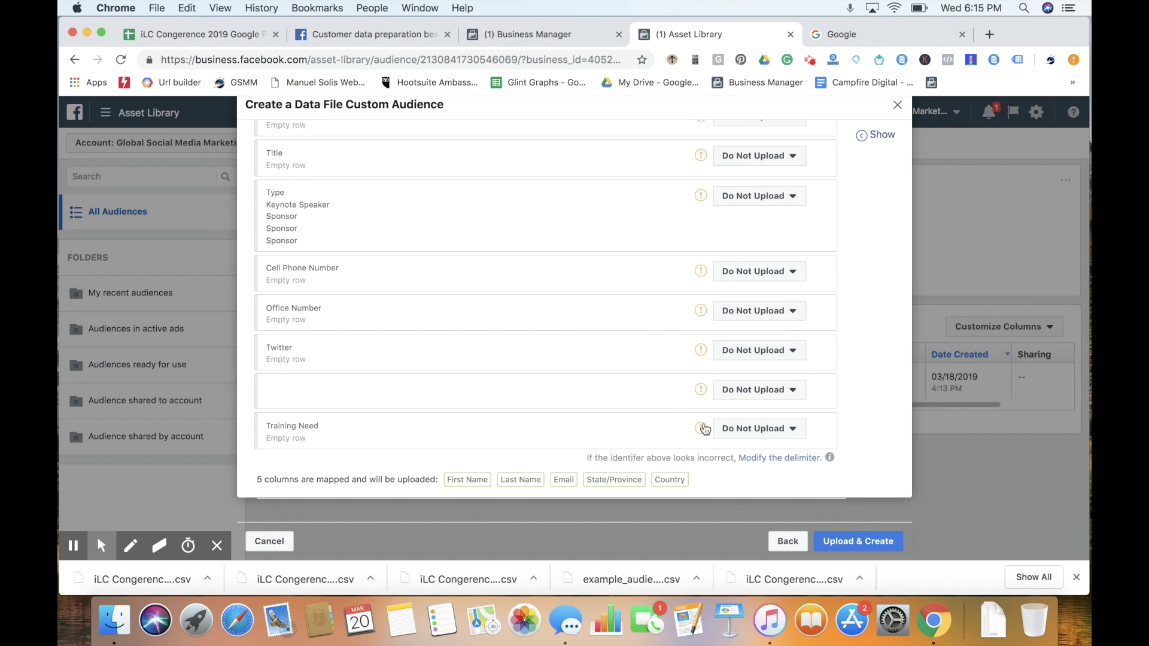
Upload and create the audience from the 123 mapped rows, then finish with Done.
click(847, 538)
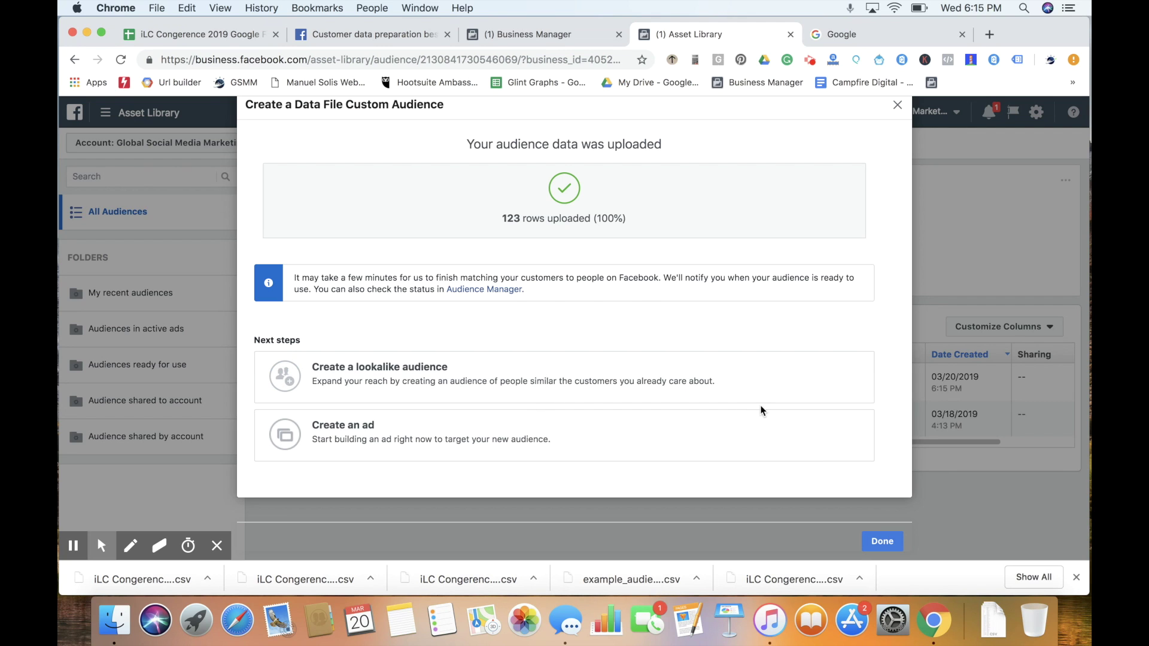
click(882, 542)
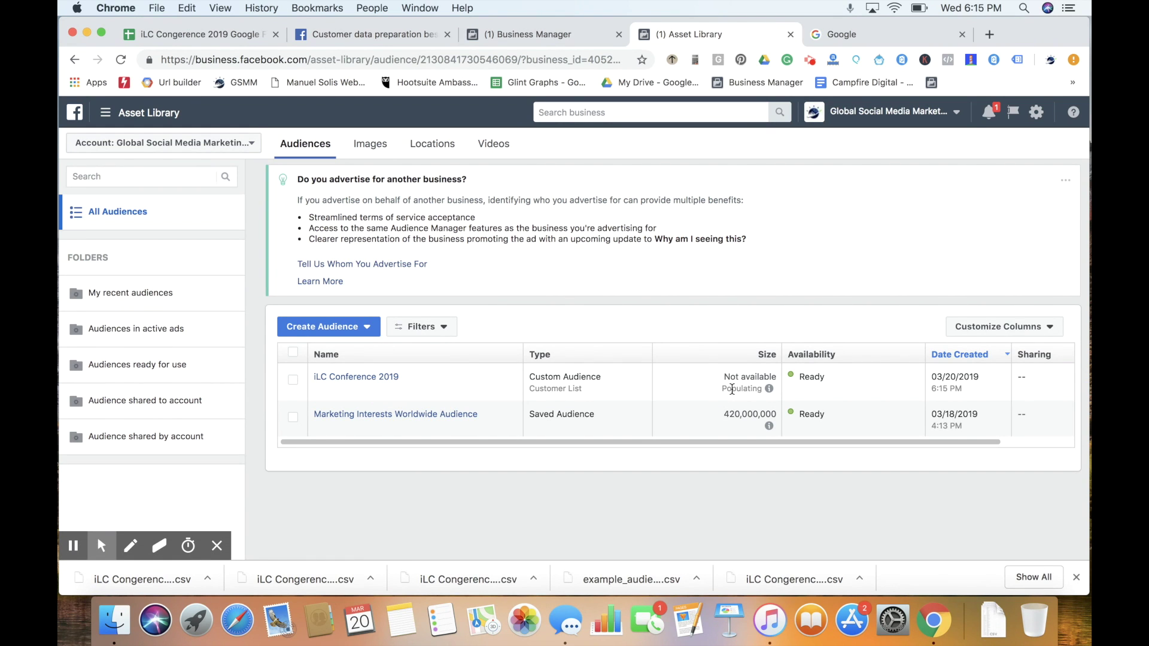
Open the Prepare your customer data article and highlight the tip about including the country code.
click(388, 36)
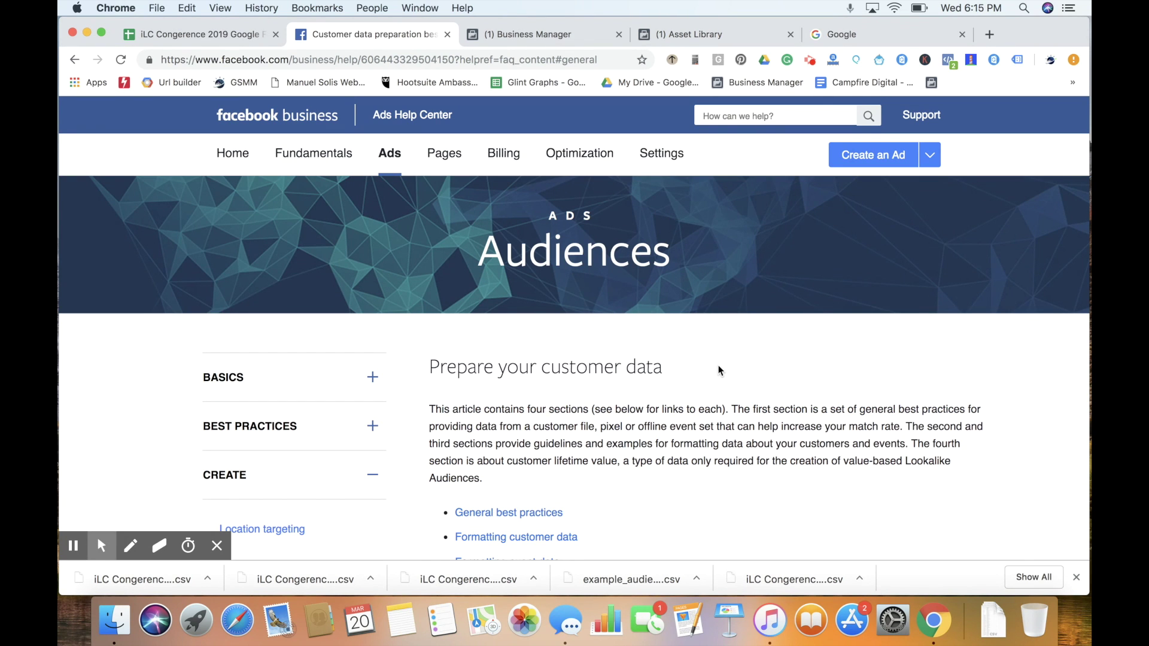
scroll(718, 366, down, 5)
scroll(717, 368, down, 5)
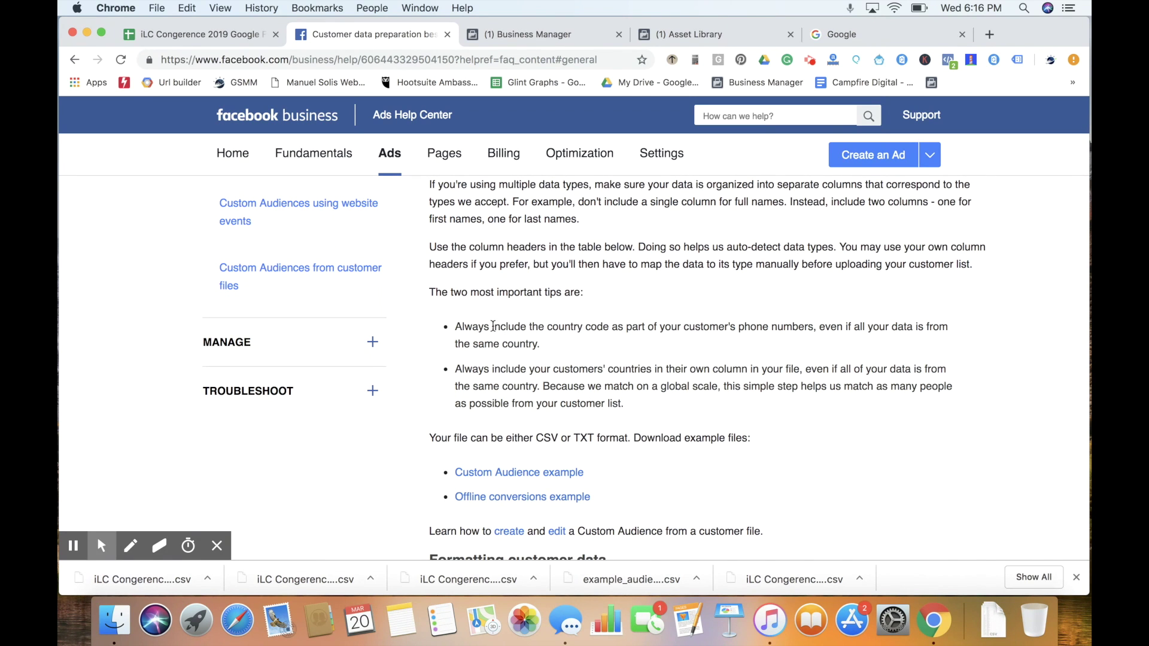
drag(491, 328, 606, 328)
scroll(785, 372, down, 1)
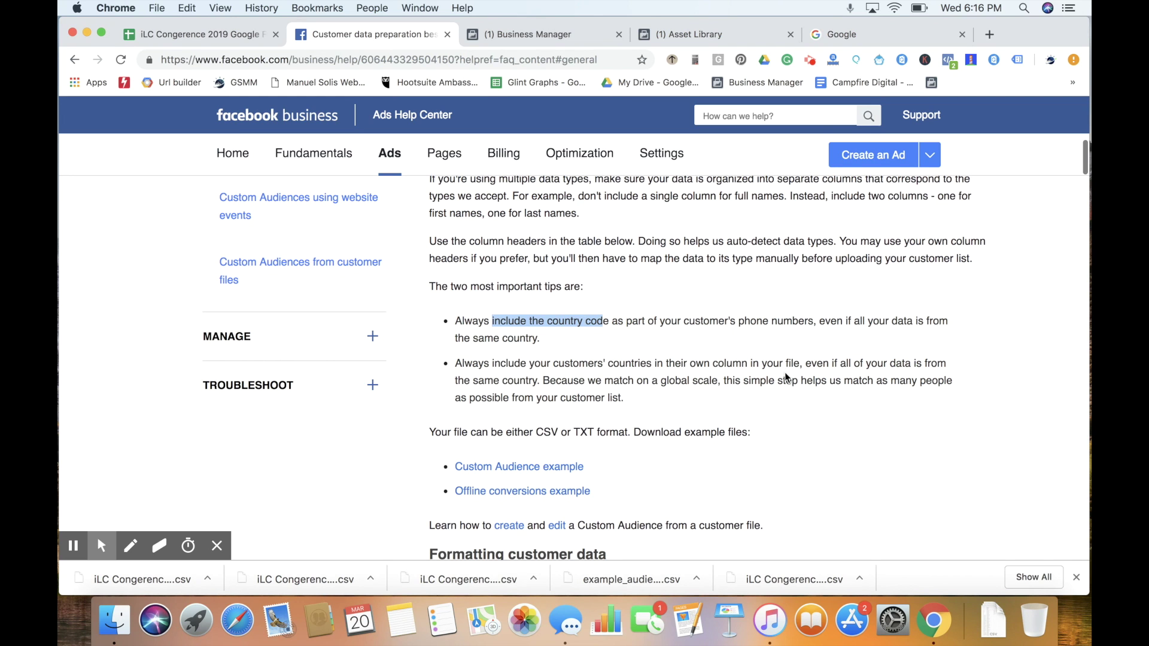
scroll(786, 376, down, 10)
scroll(785, 376, down, 3)
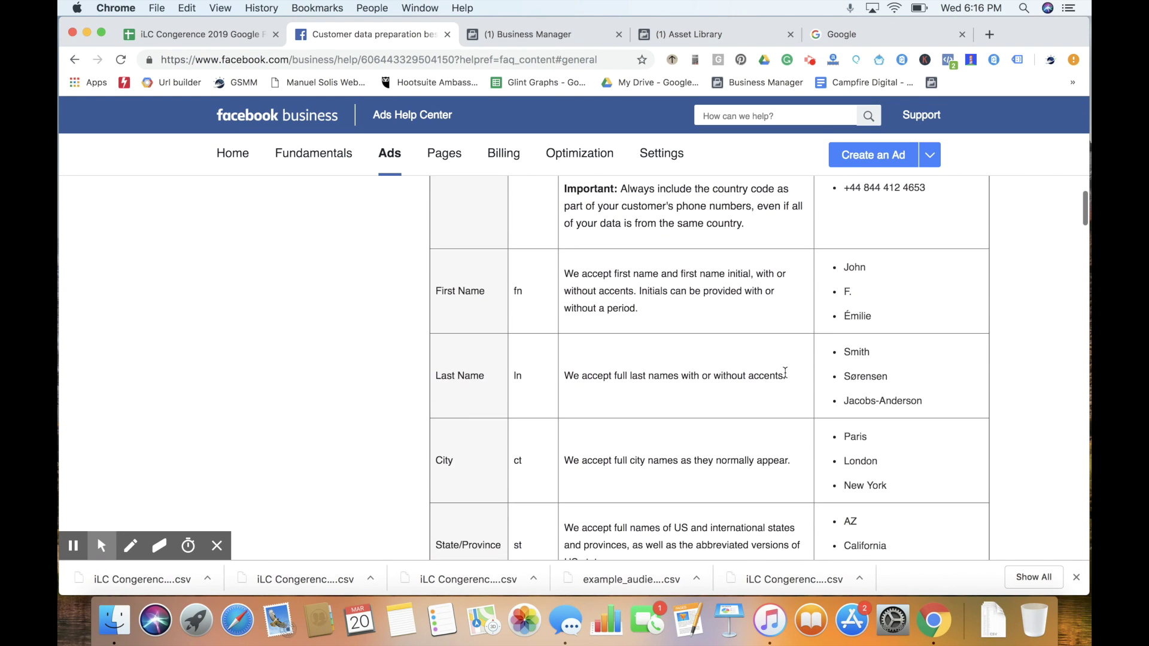
scroll(786, 372, down, 7)
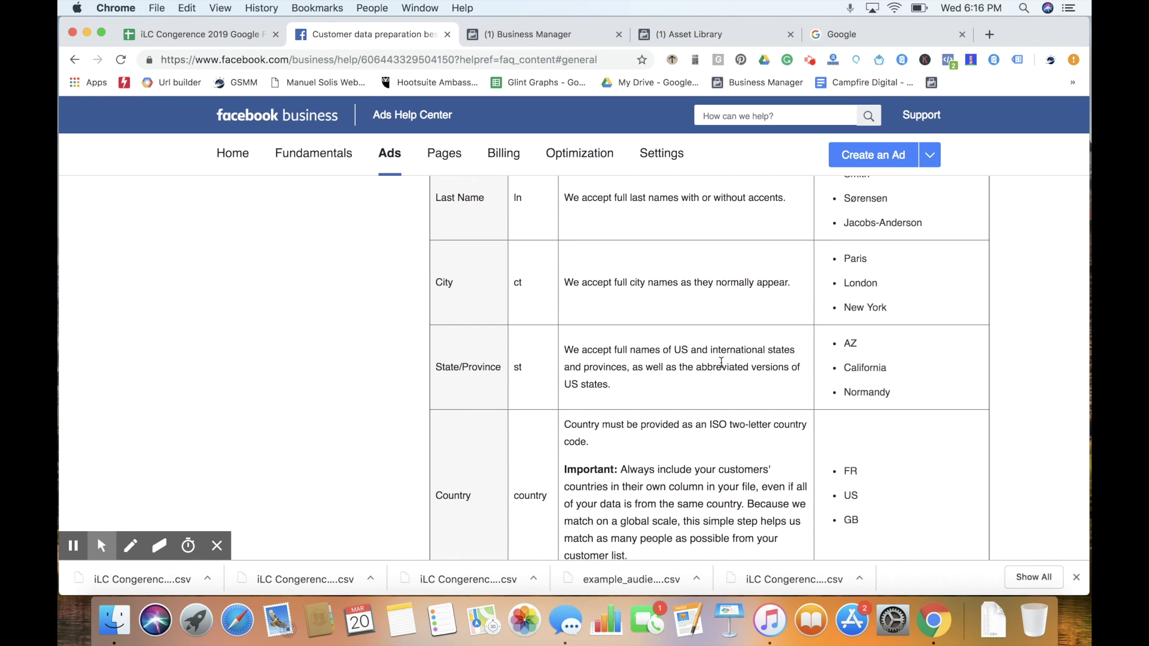
Highlight the California and AZ state examples and the FR country code example in the table.
drag(841, 368, 903, 372)
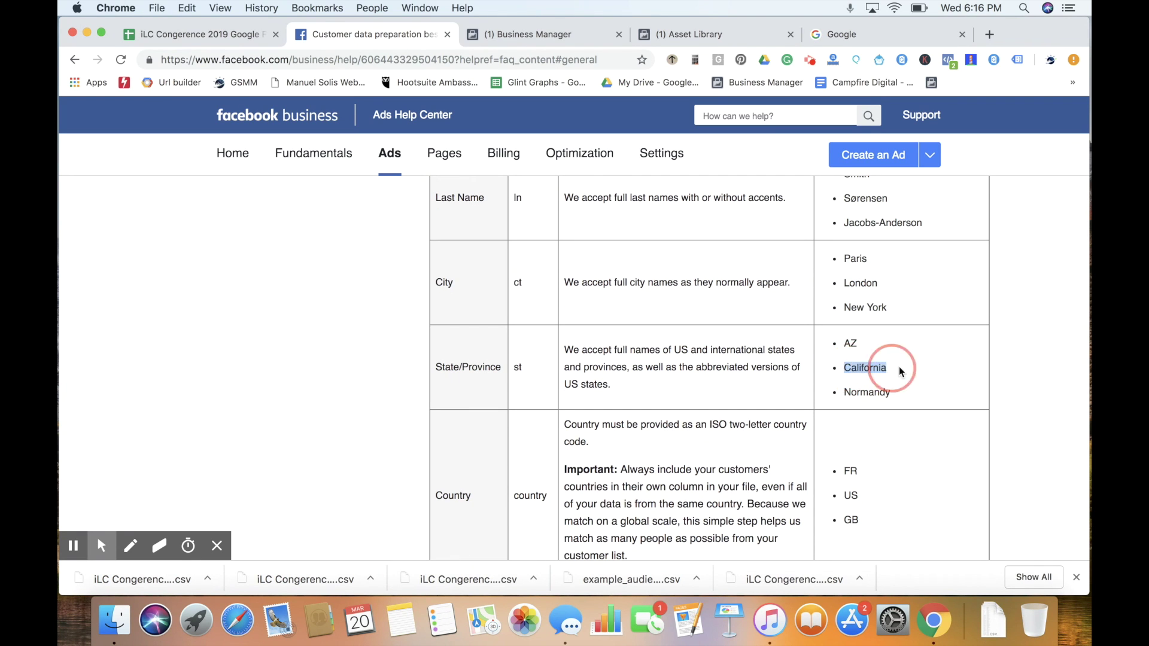
double_click(846, 345)
scroll(678, 322, down, 6)
scroll(679, 322, up, 3)
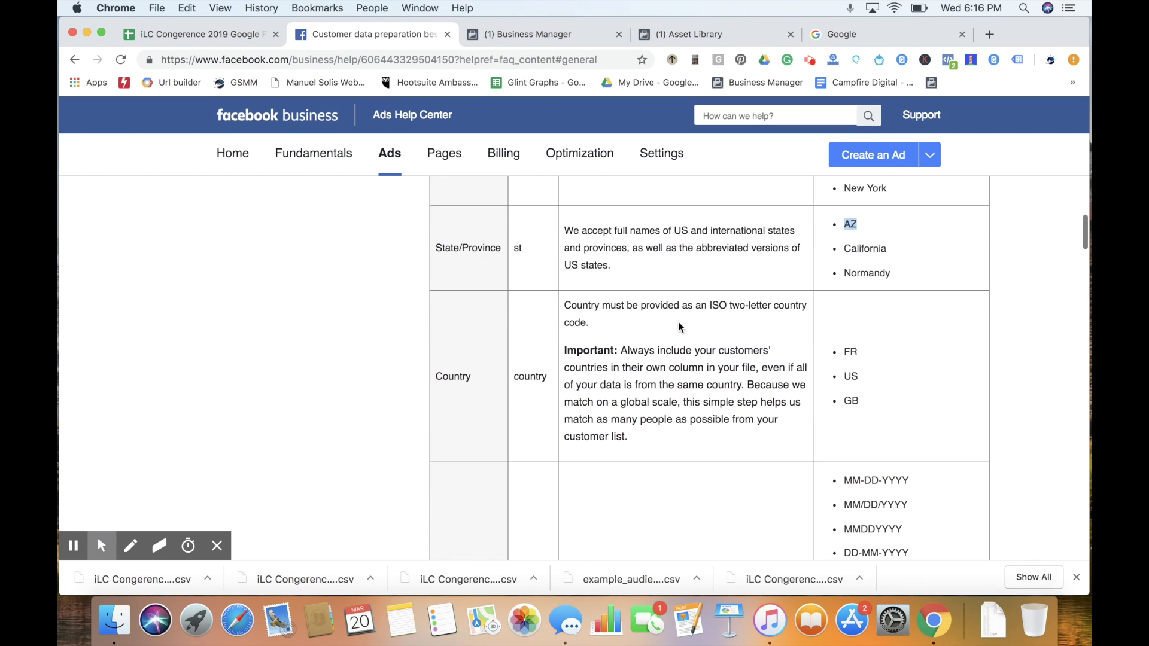
double_click(853, 353)
scroll(715, 399, down, 5)
scroll(713, 401, up, 4)
scroll(713, 401, down, 9)
scroll(712, 399, down, 3)
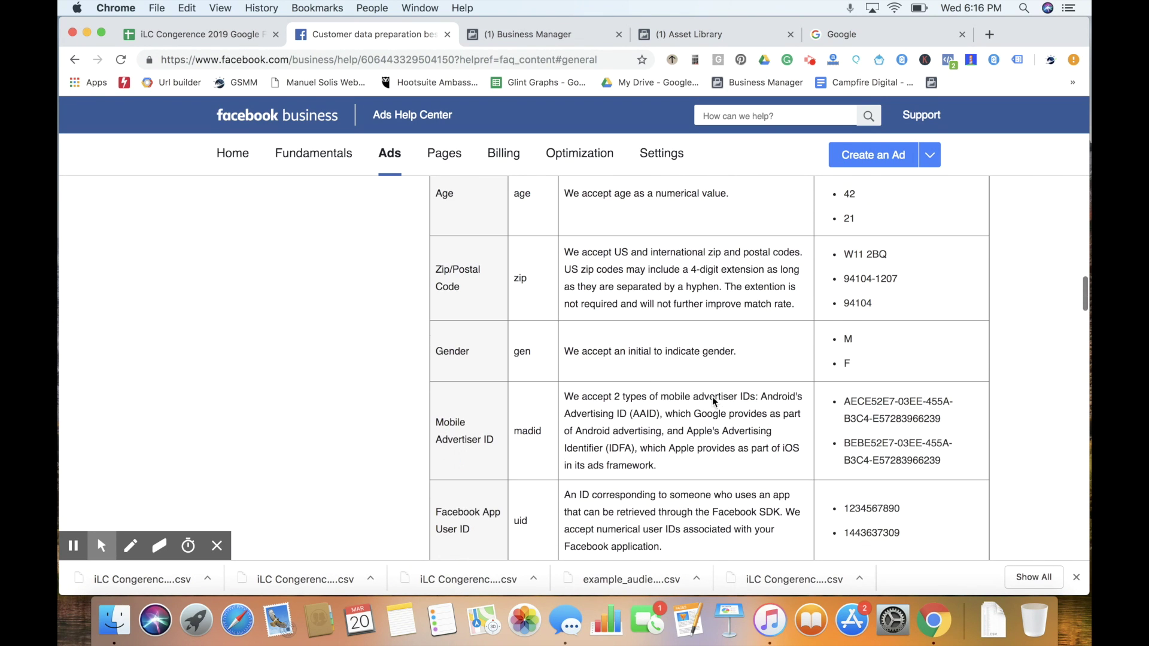
scroll(711, 397, down, 1)
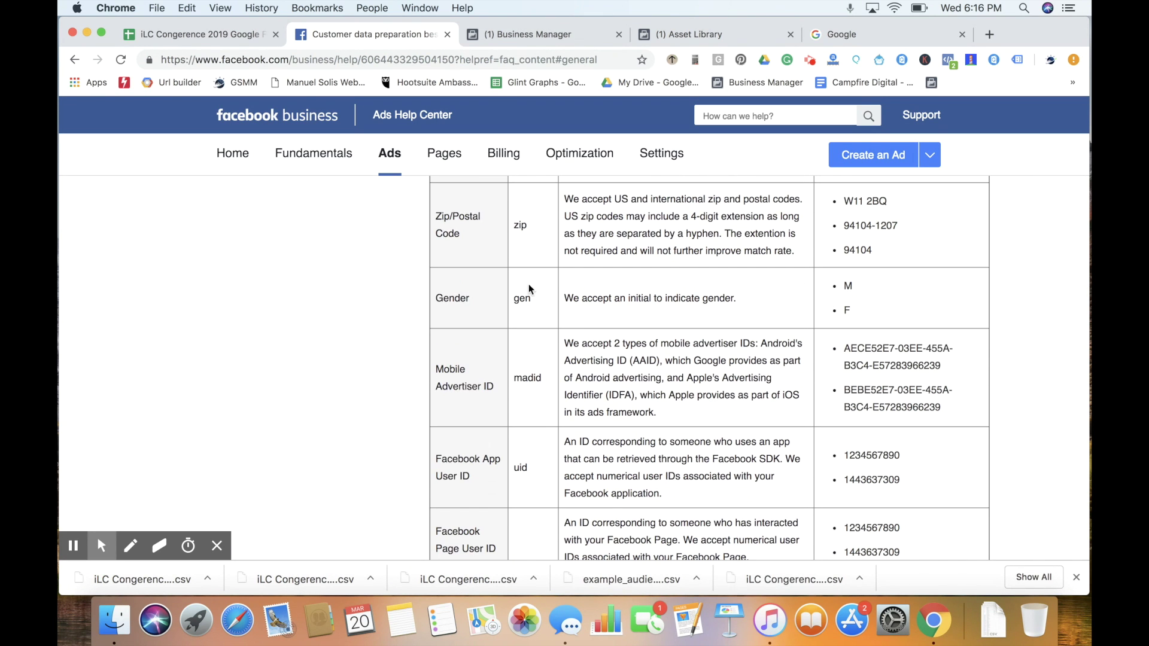
scroll(632, 465, down, 5)
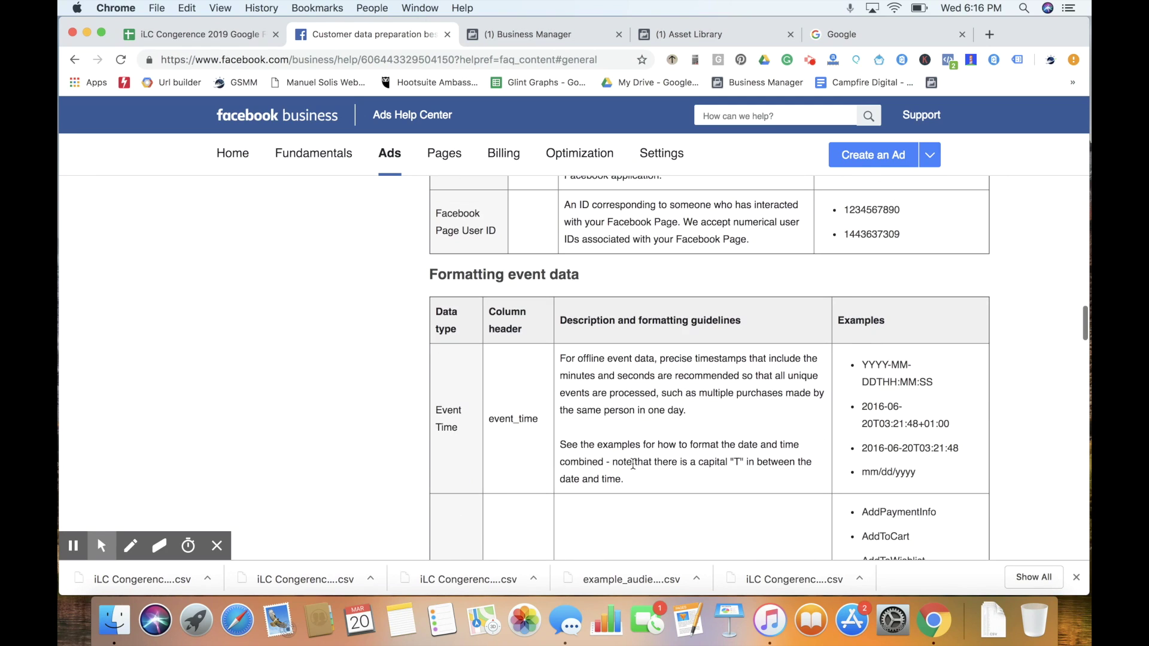
scroll(632, 464, up, 15)
scroll(632, 463, up, 20)
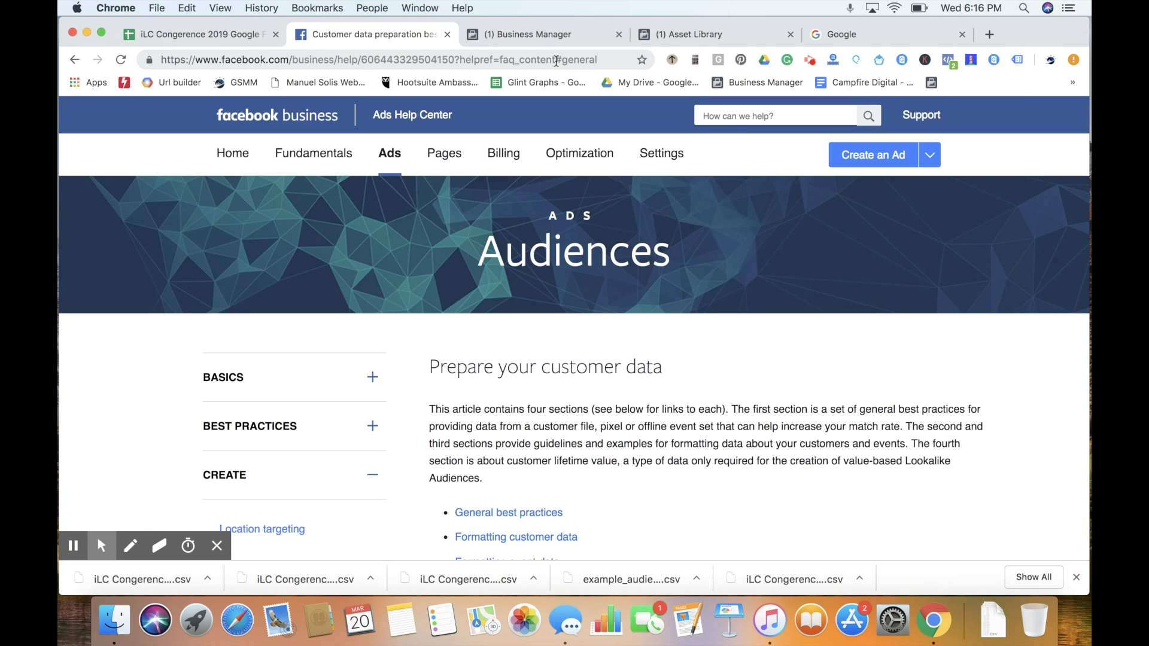
Glance at the customer spreadsheet, then return to the Audiences list showing iLC Conference 2019.
click(234, 35)
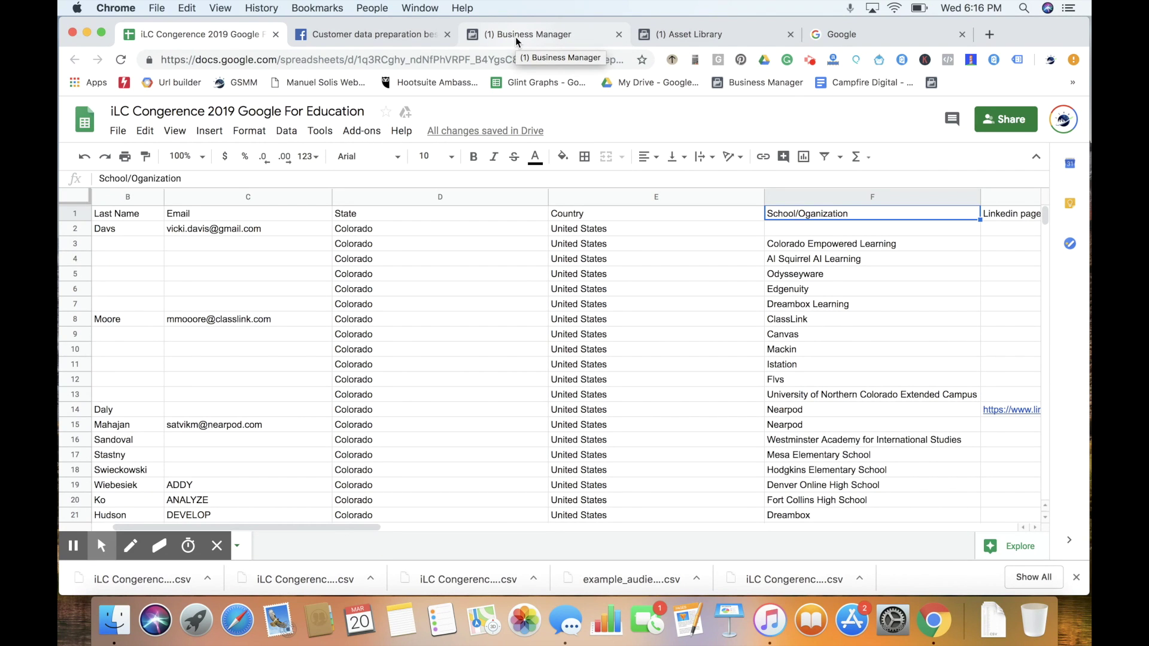
click(686, 34)
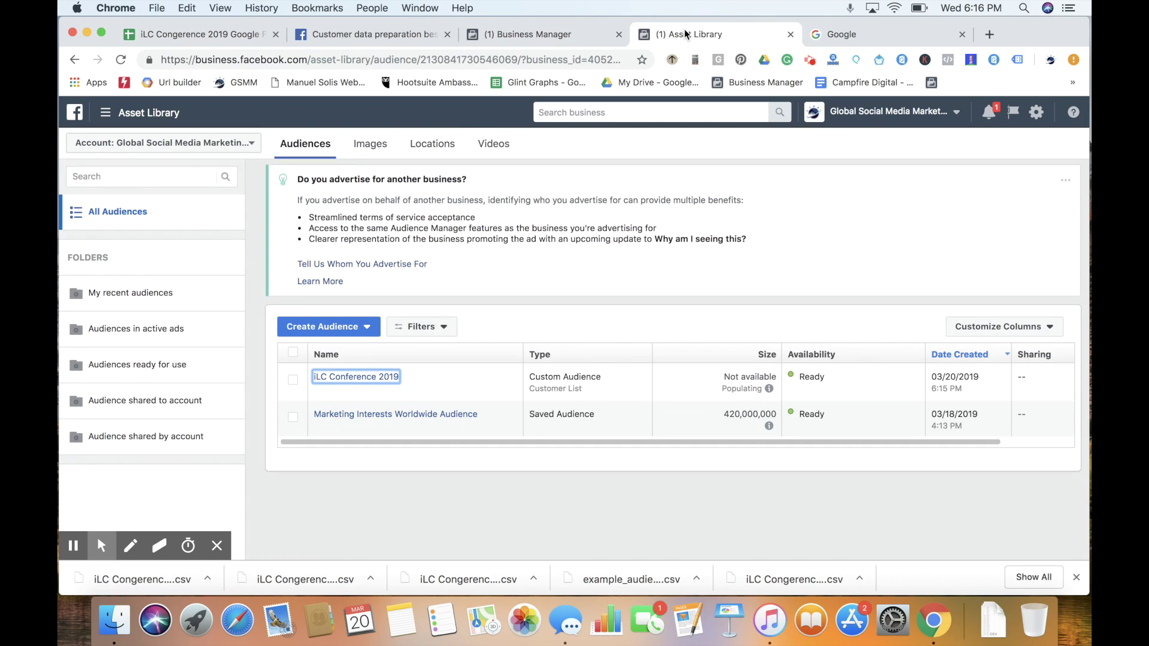